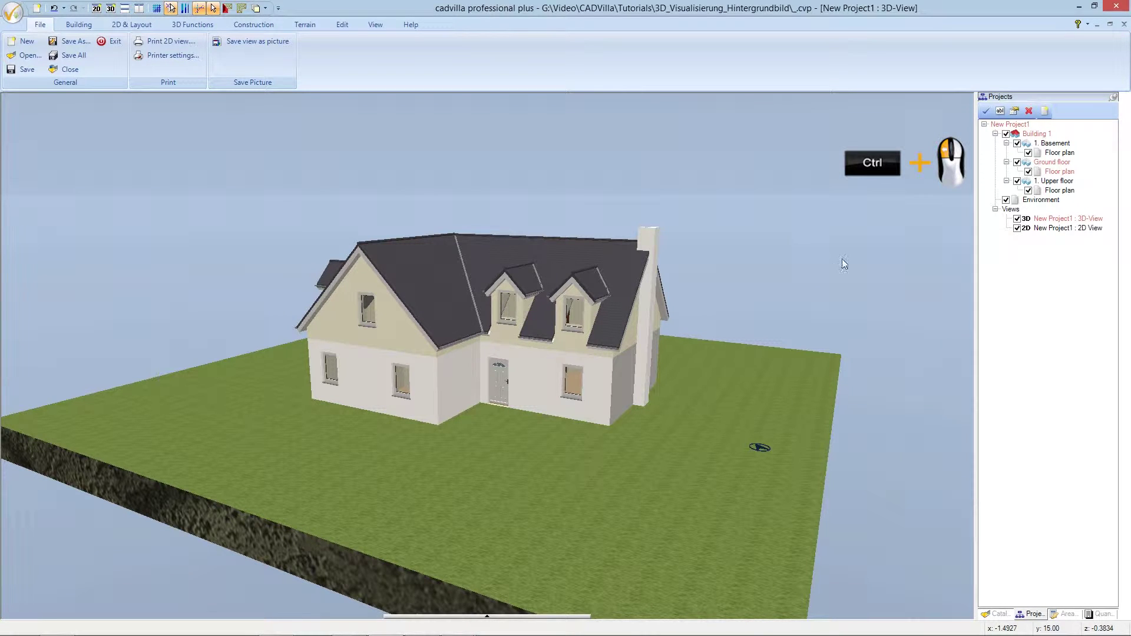
Activate the Environment layer and give the terrain area a thickness of 0.10 m with automatic thickness disabled.
click(1041, 200)
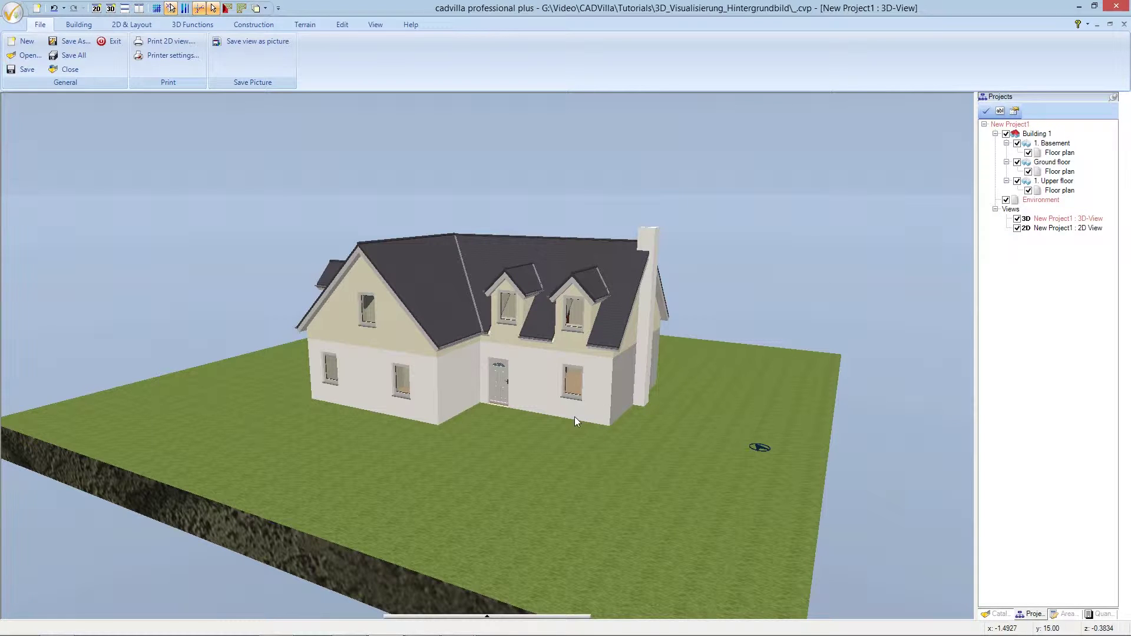
click(504, 463)
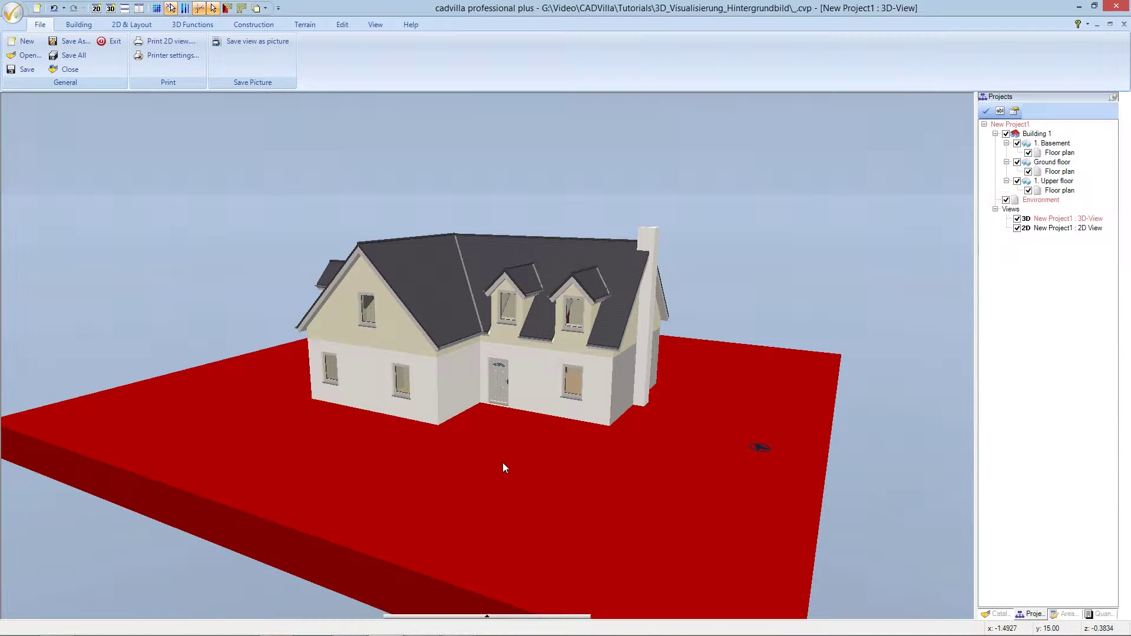
right_click(504, 468)
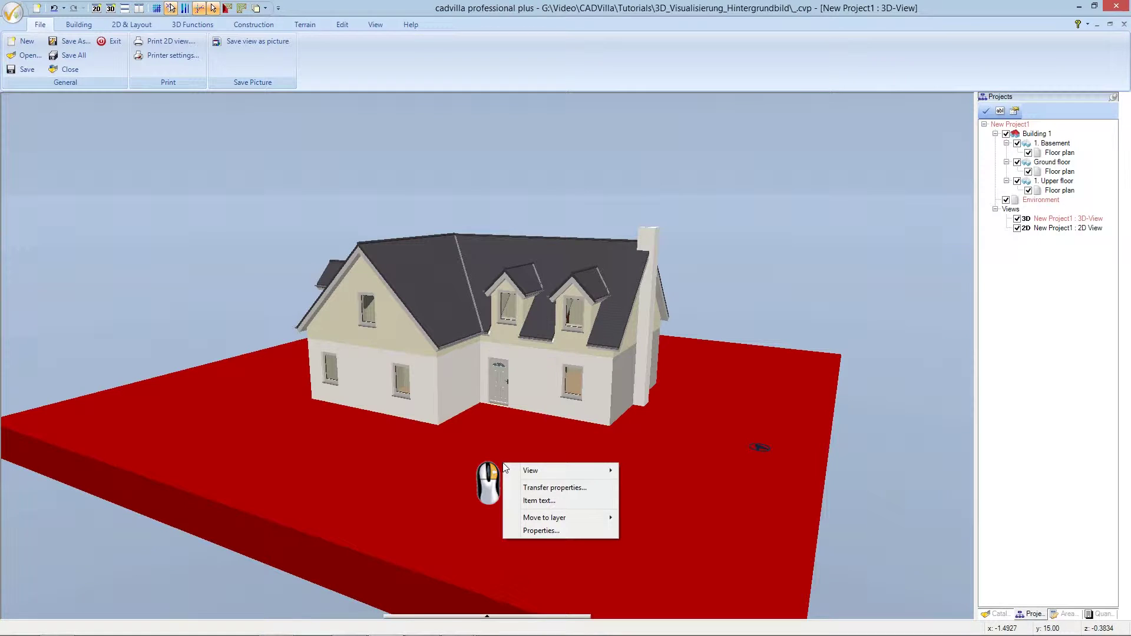
click(575, 531)
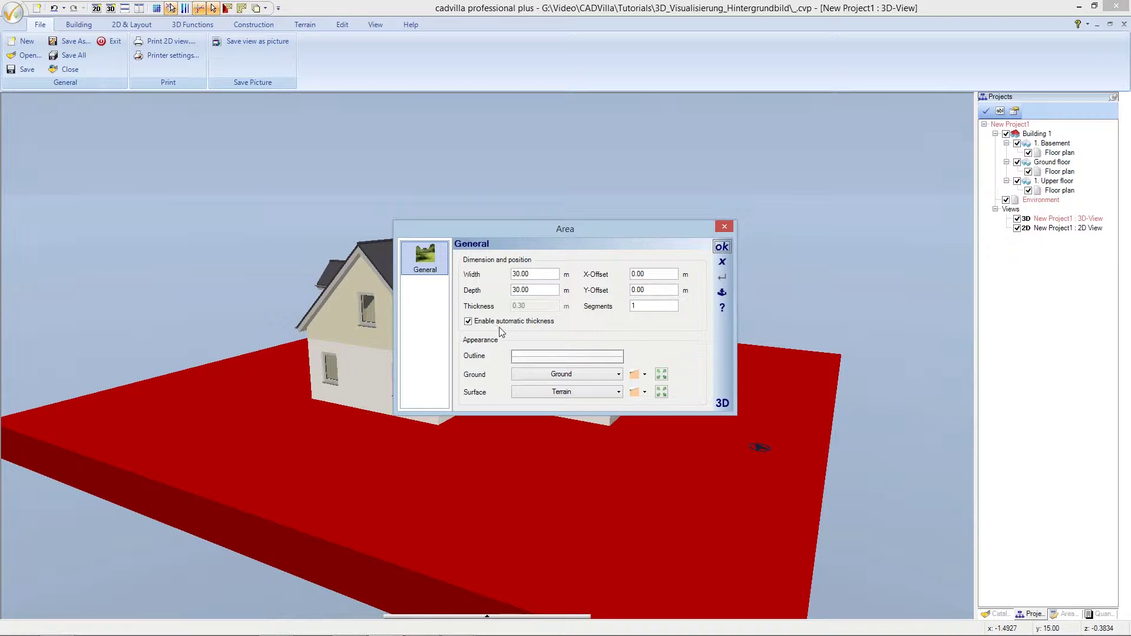
click(468, 322)
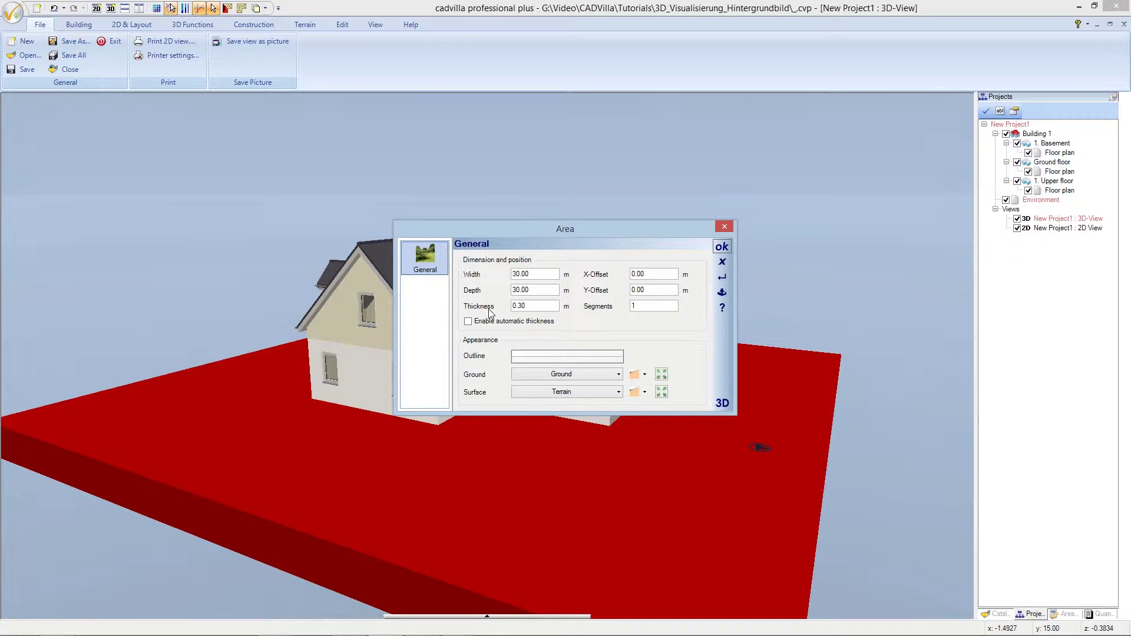
drag(532, 305, 510, 304)
text(0,10)
click(722, 248)
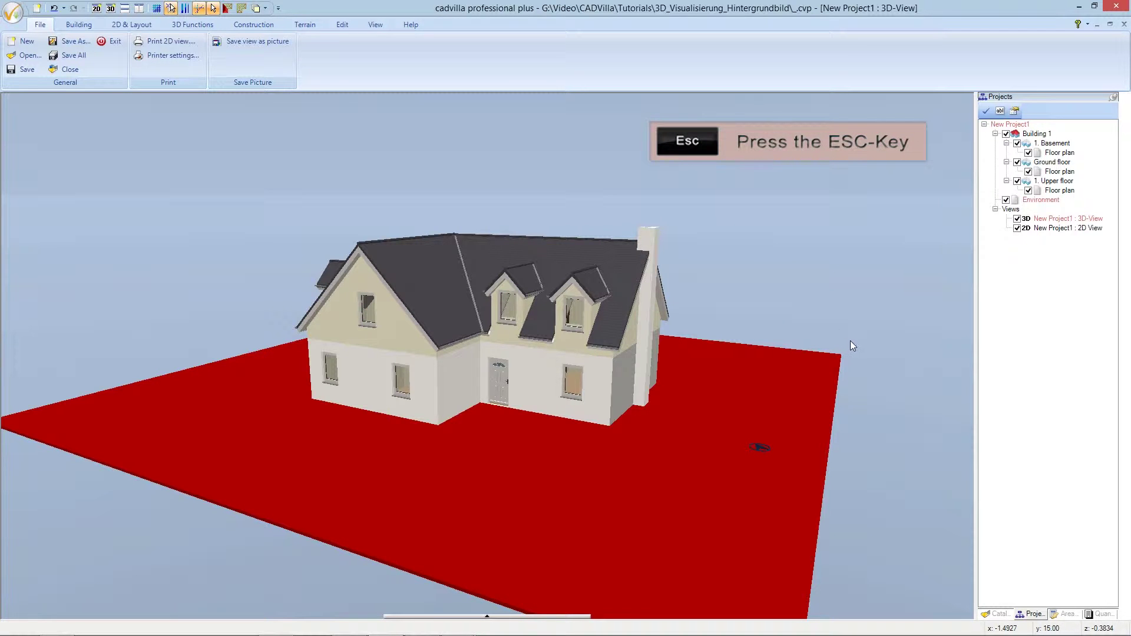
key(Escape)
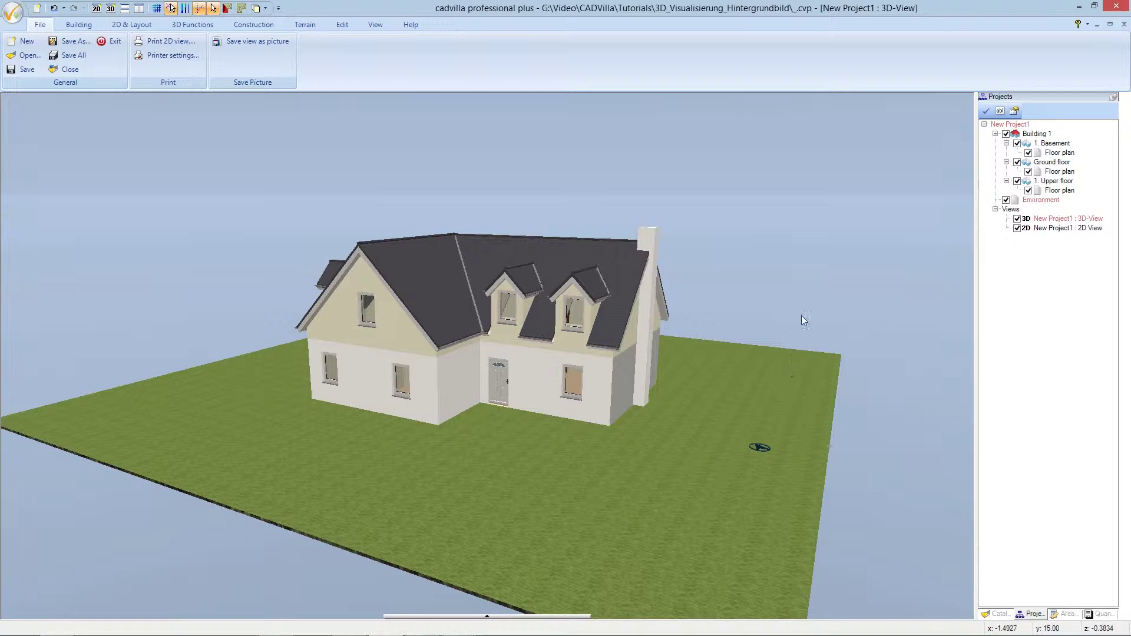
Hide the Origin and North arrow help elements in the 3D view's visible categories.
right_click(804, 260)
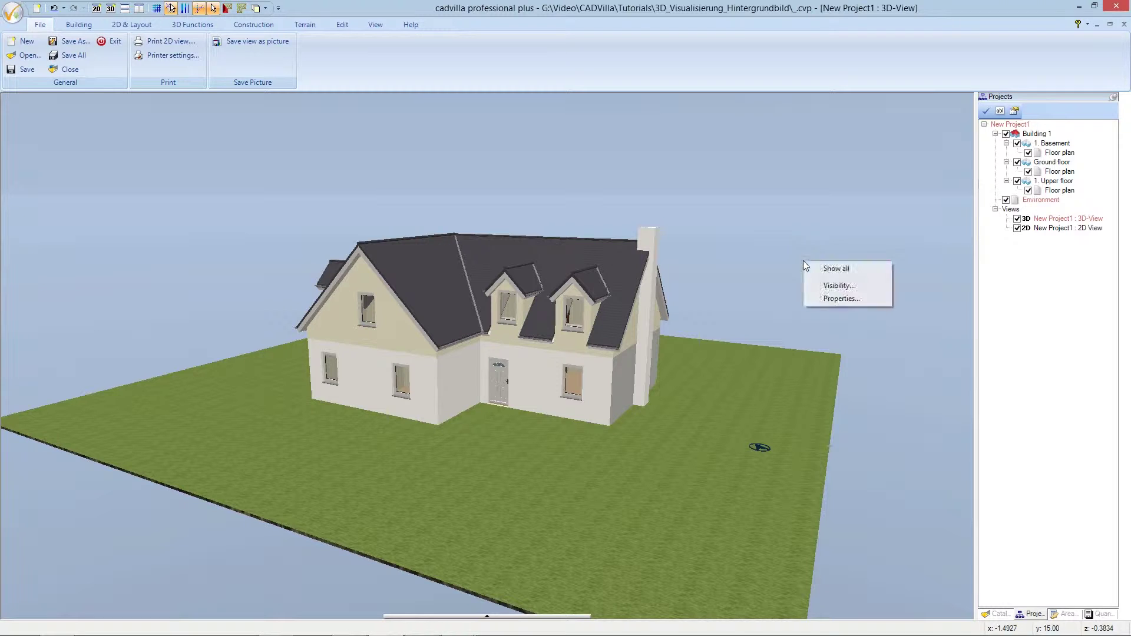
click(861, 285)
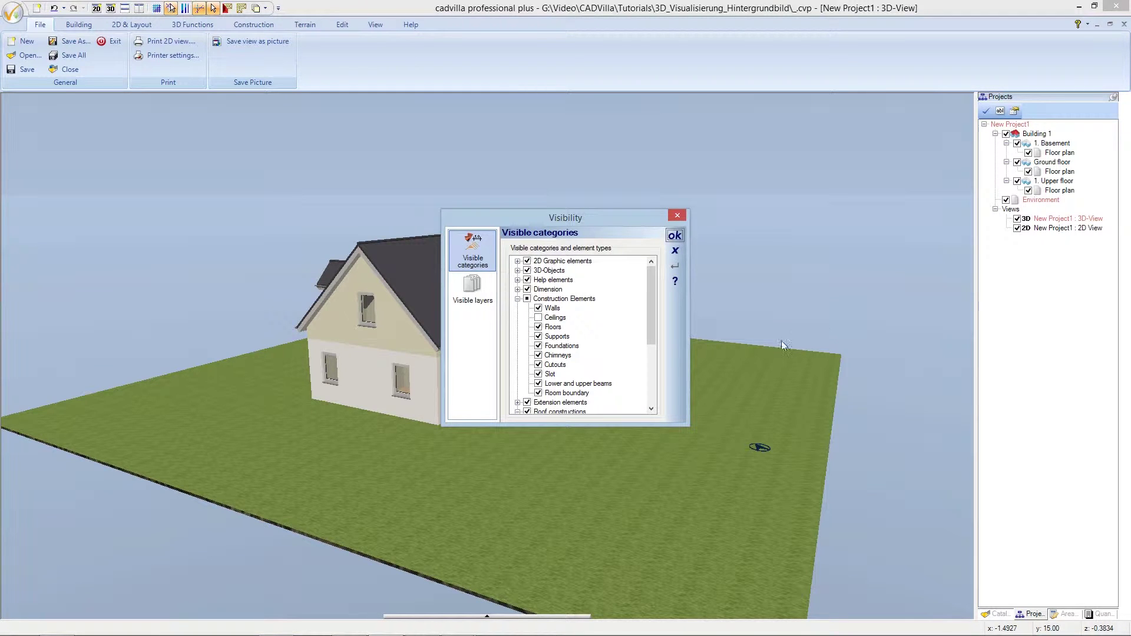
click(518, 281)
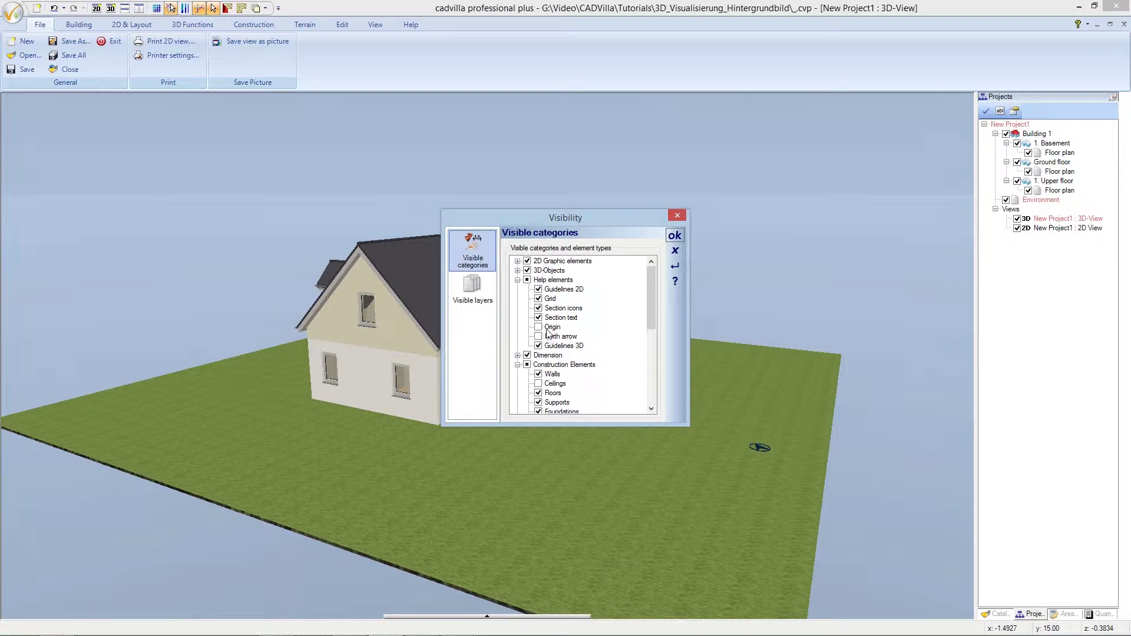
click(674, 238)
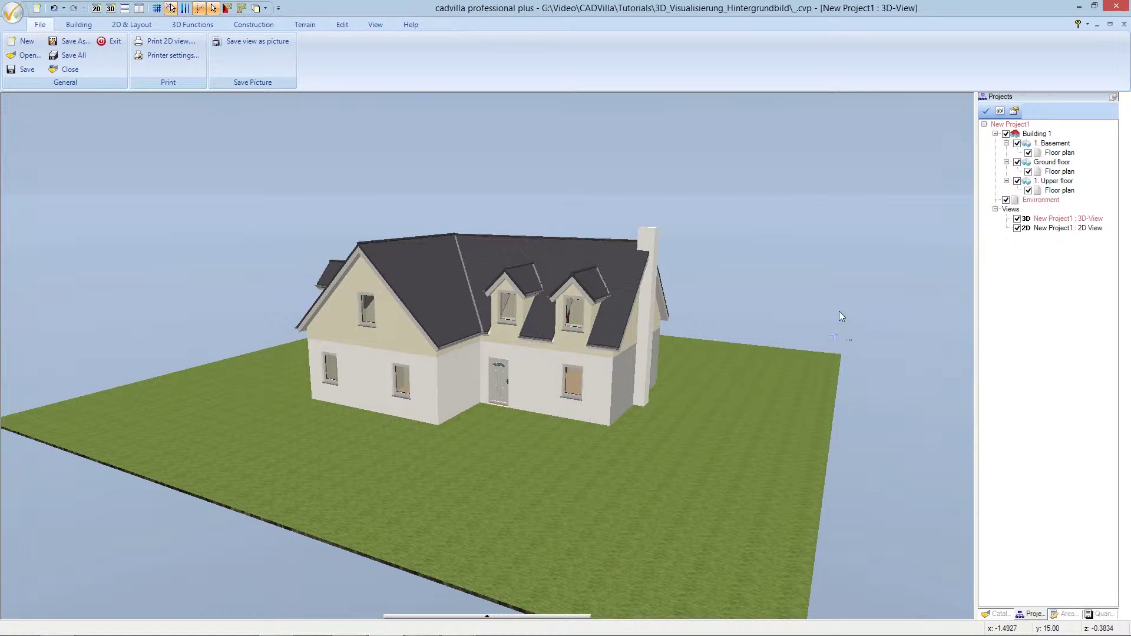
Set the 3D view's background type to Background and choose bg1003.JPG as its image file.
right_click(752, 236)
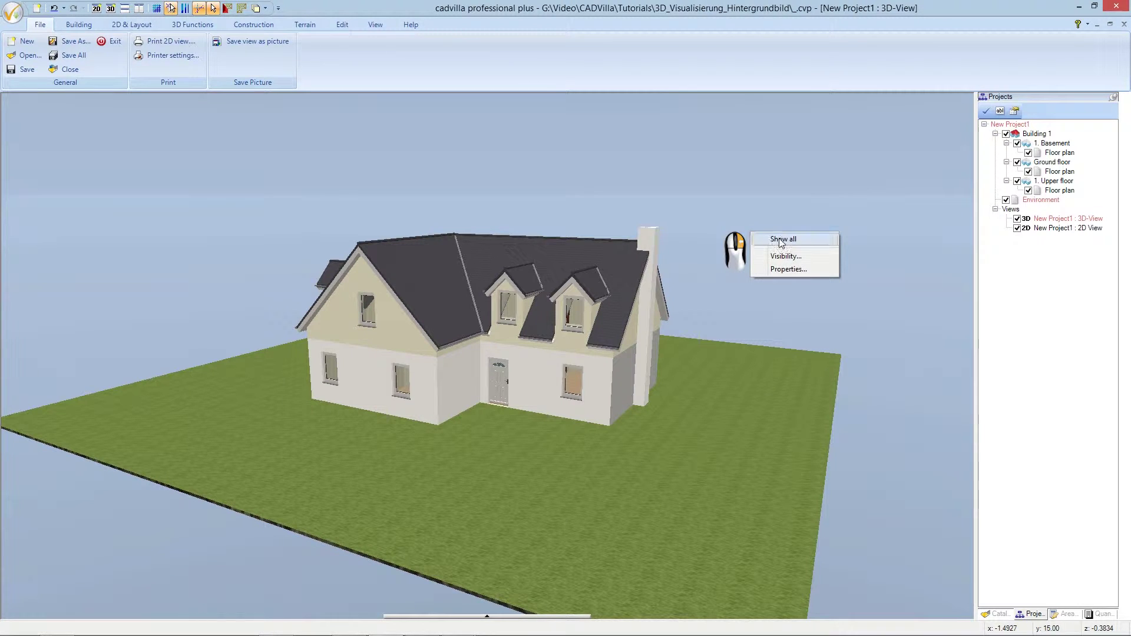
click(790, 269)
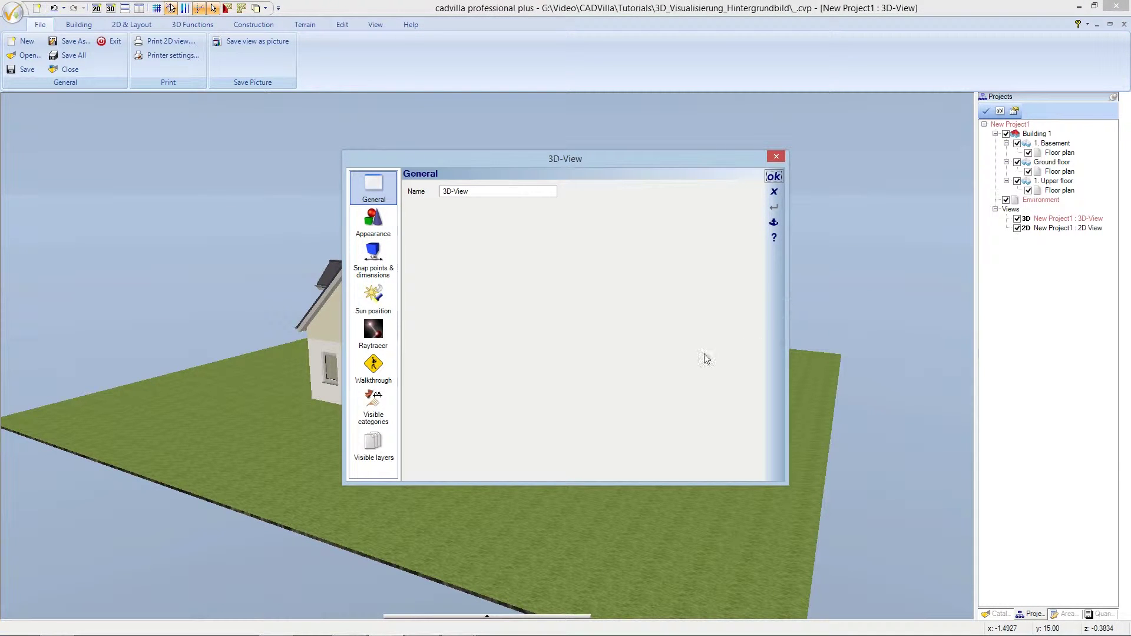
click(388, 236)
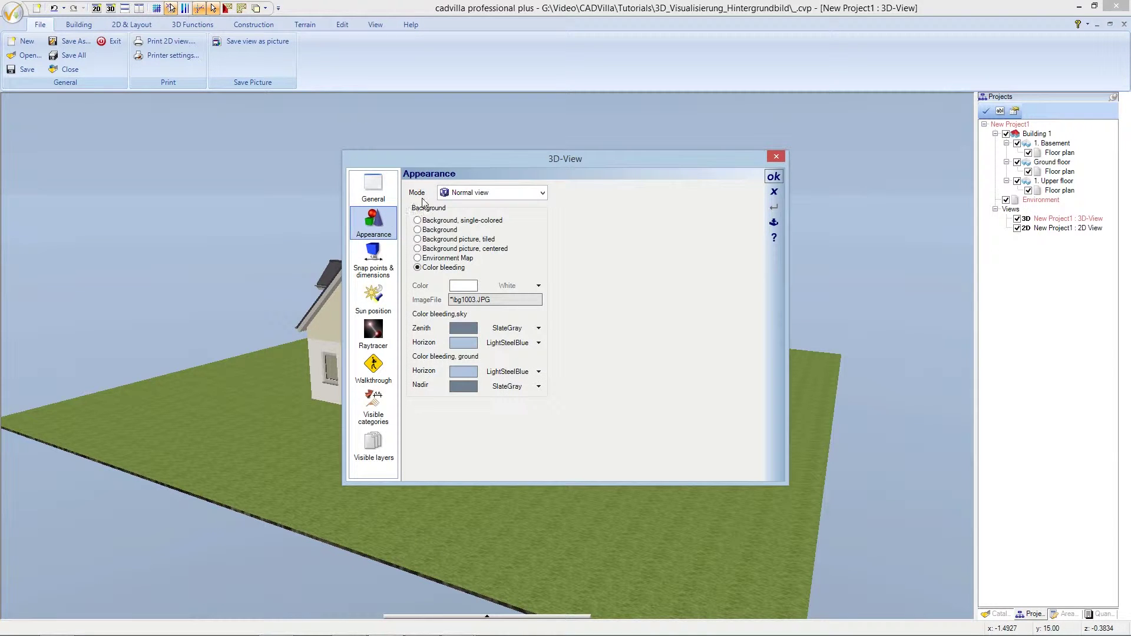
click(418, 230)
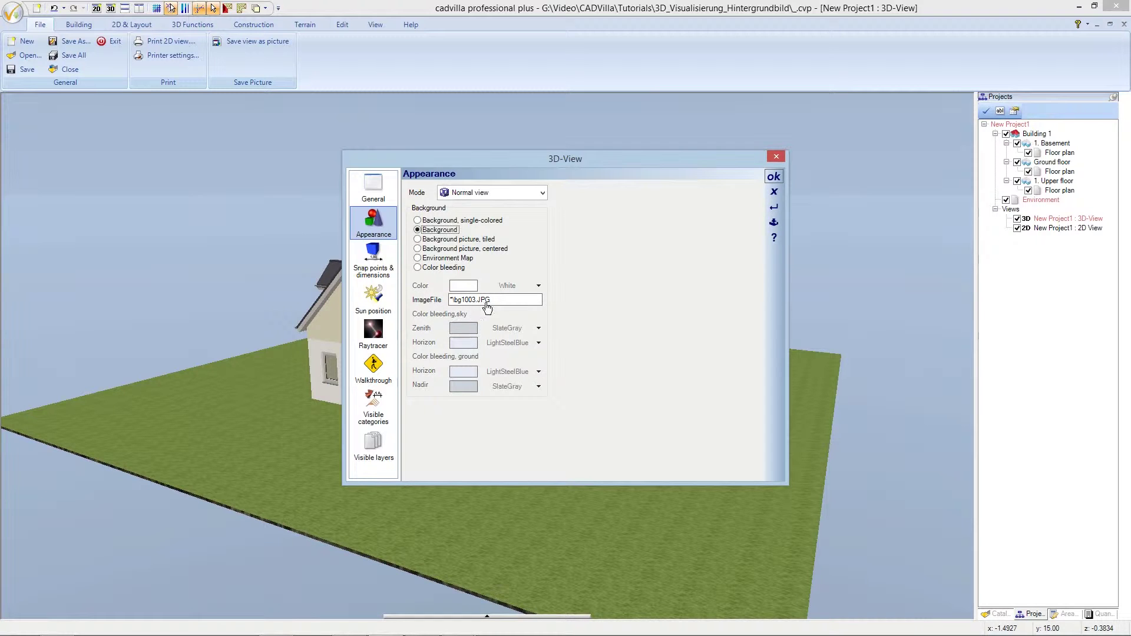
double_click(496, 303)
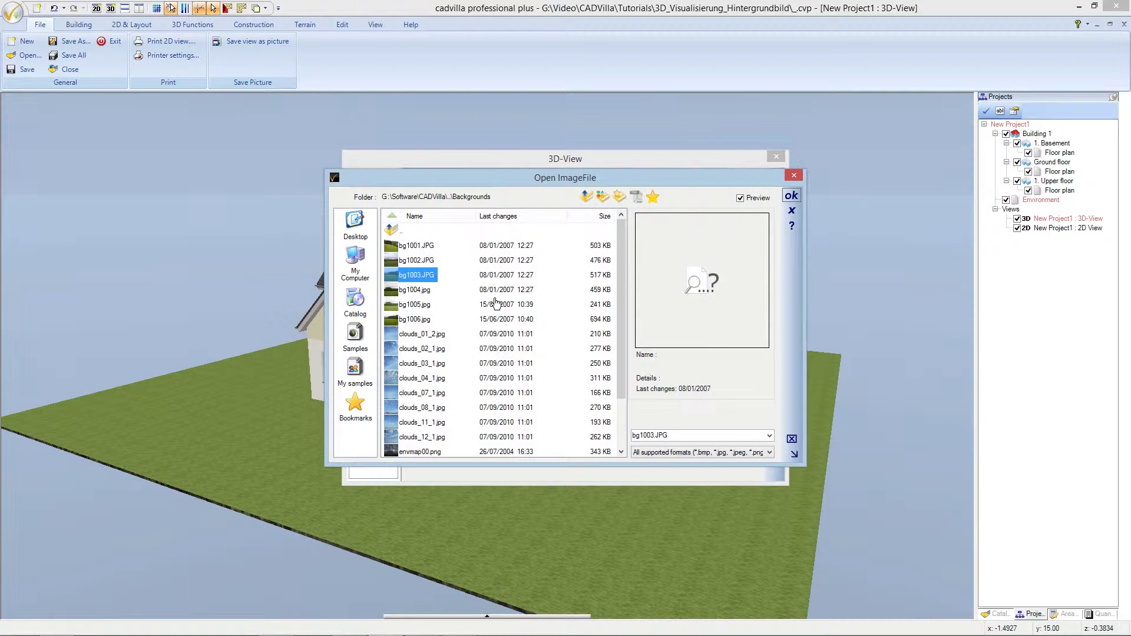
click(427, 282)
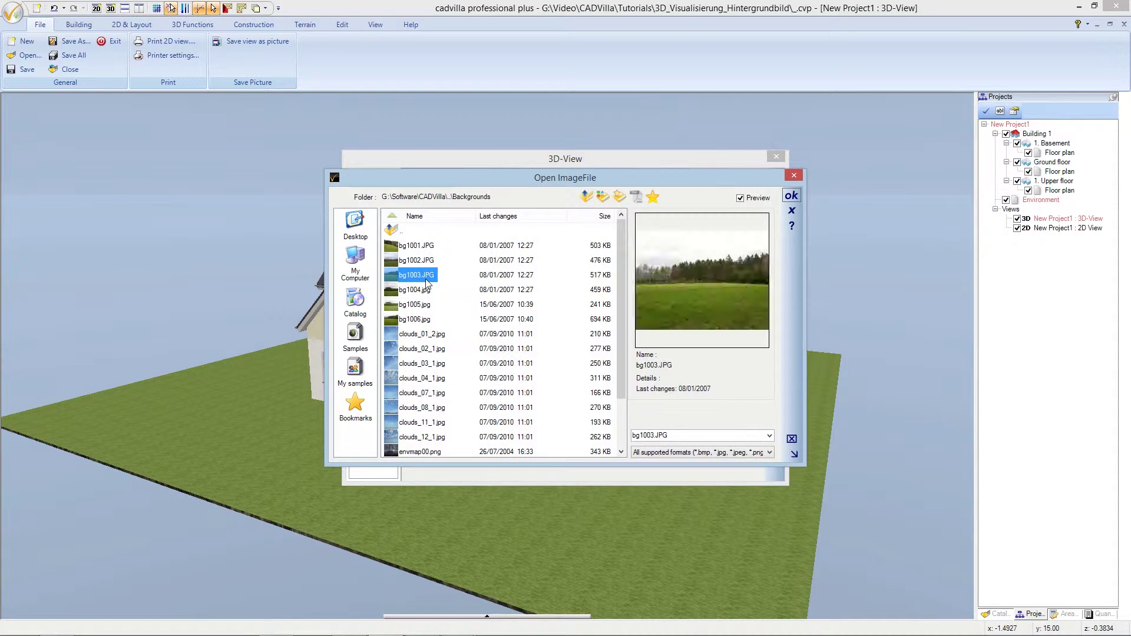
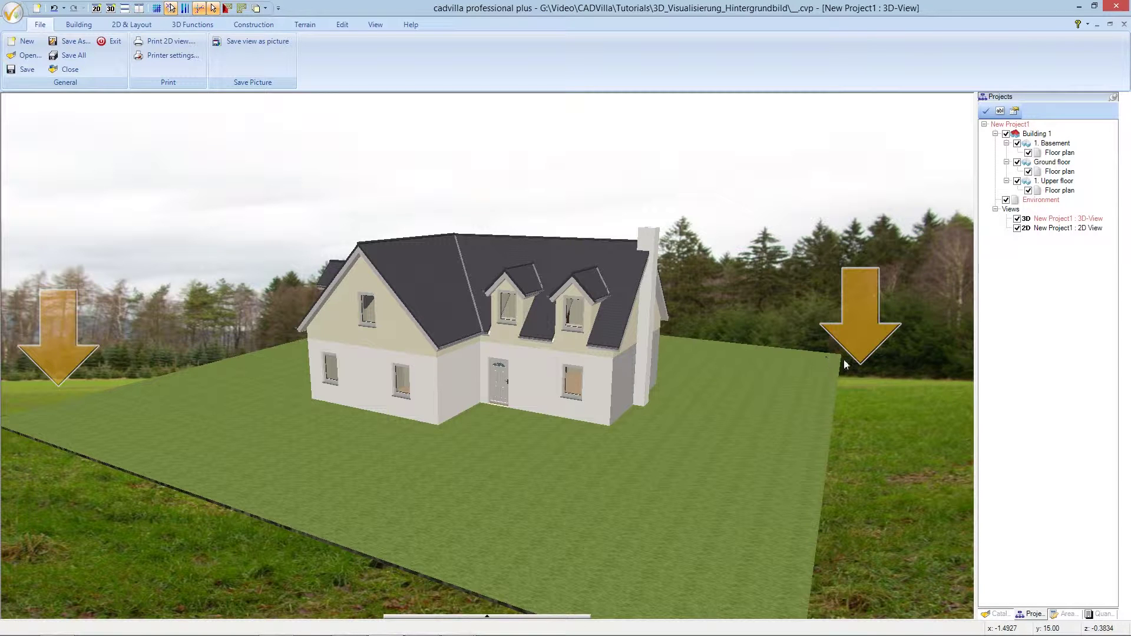
Orbit, shift and enlarge the house view until the front facade fills the scene and the terrain blends with the background meadow.
drag(320, 466, 237, 440)
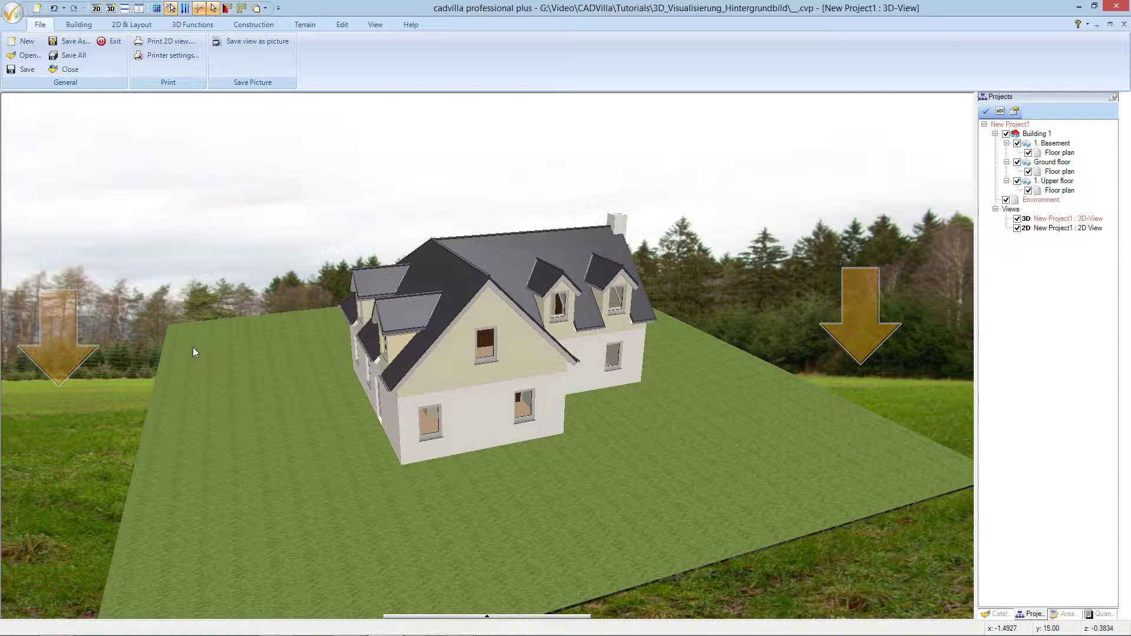
drag(626, 516, 561, 525)
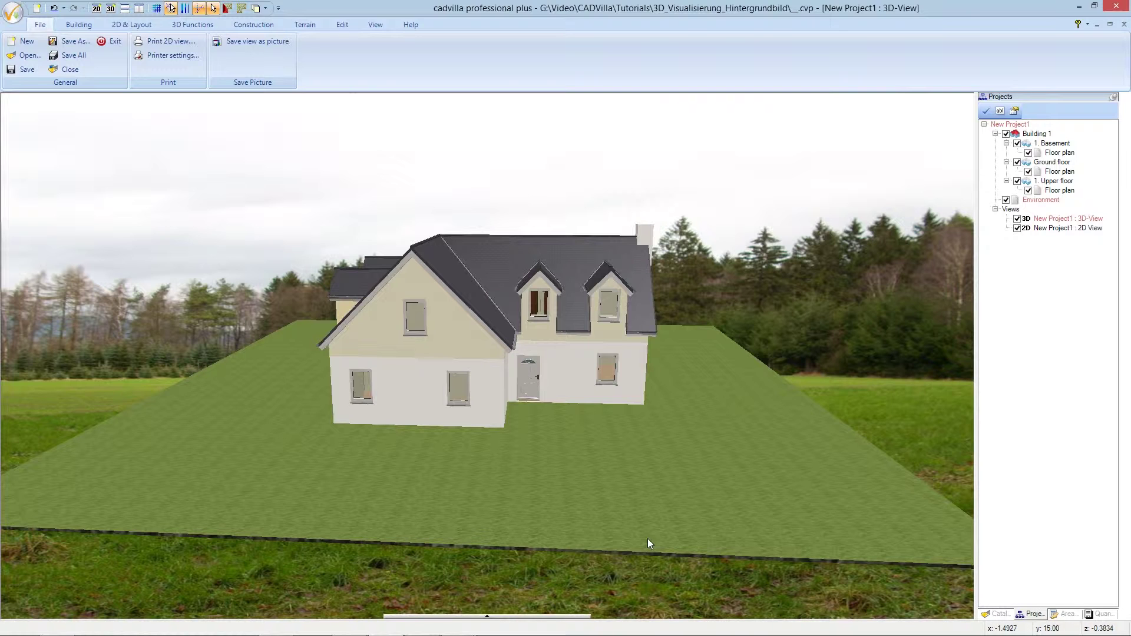
scroll(646, 525, up, 5)
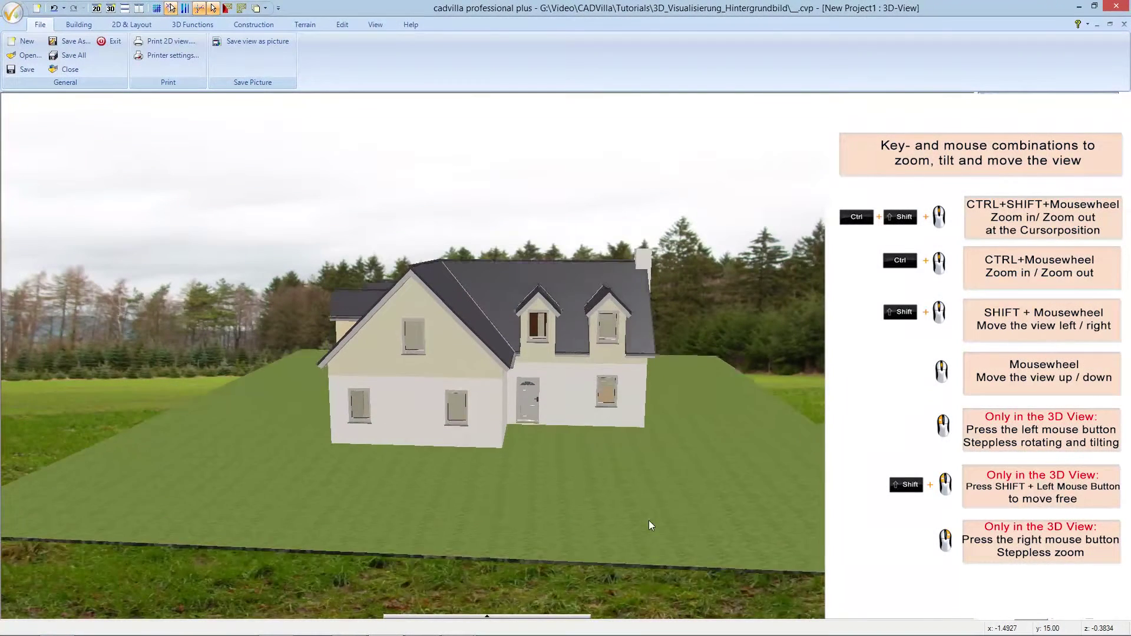
ctrl+scroll(582, 516, up, 8)
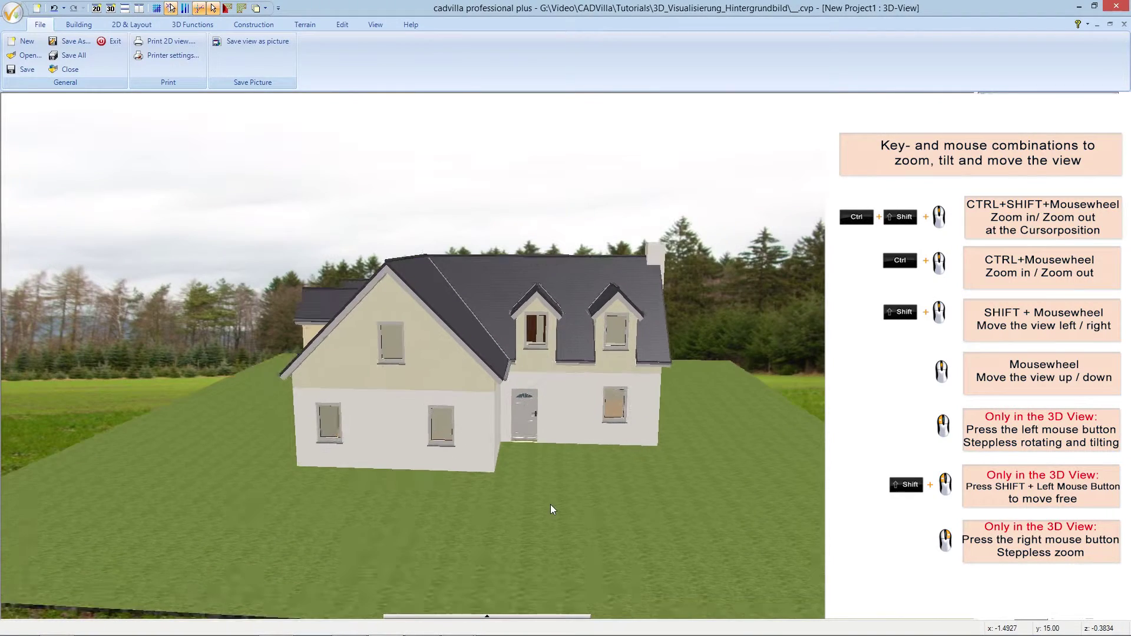
scroll(592, 515, up, 4)
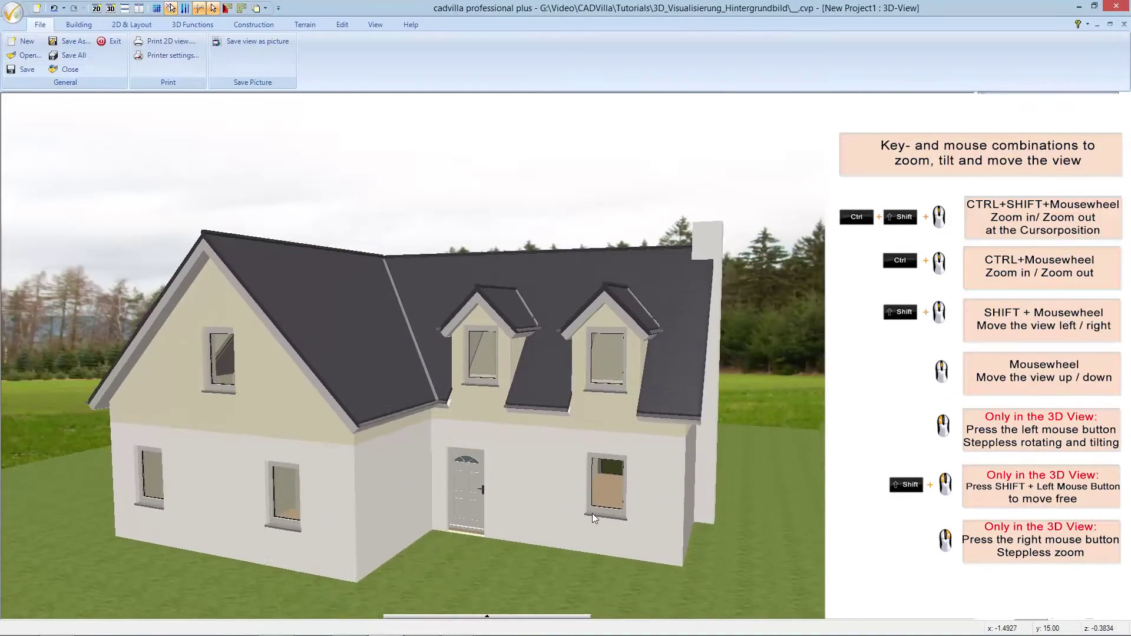
shift+scroll(617, 525, up, 4)
scroll(617, 525, down, 4)
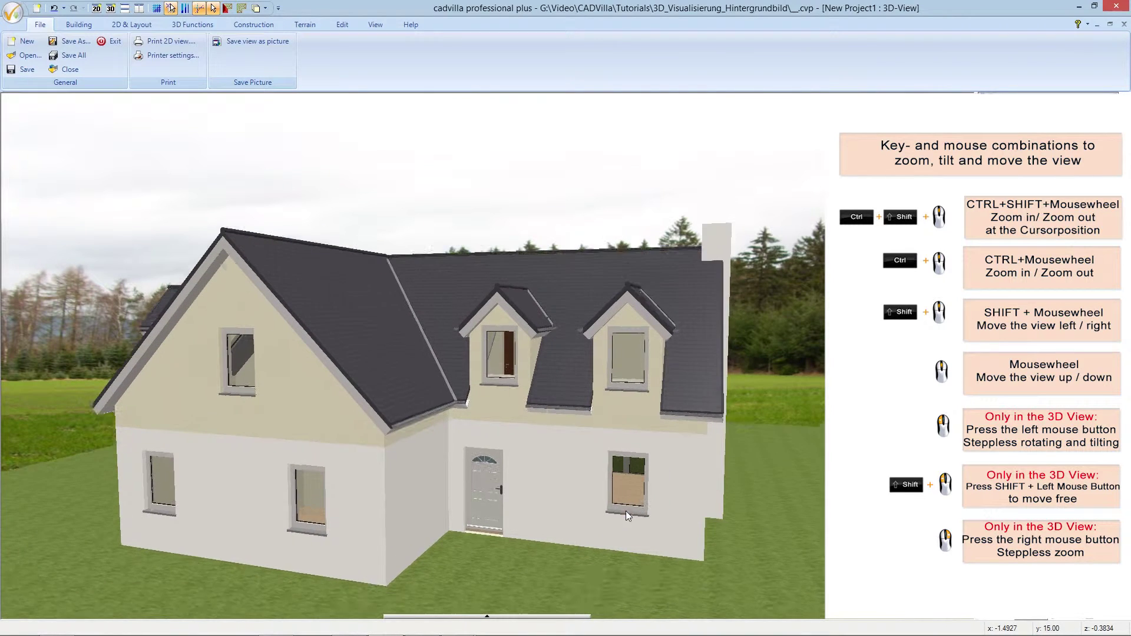
ctrl+shift+scroll(628, 513, down, 3)
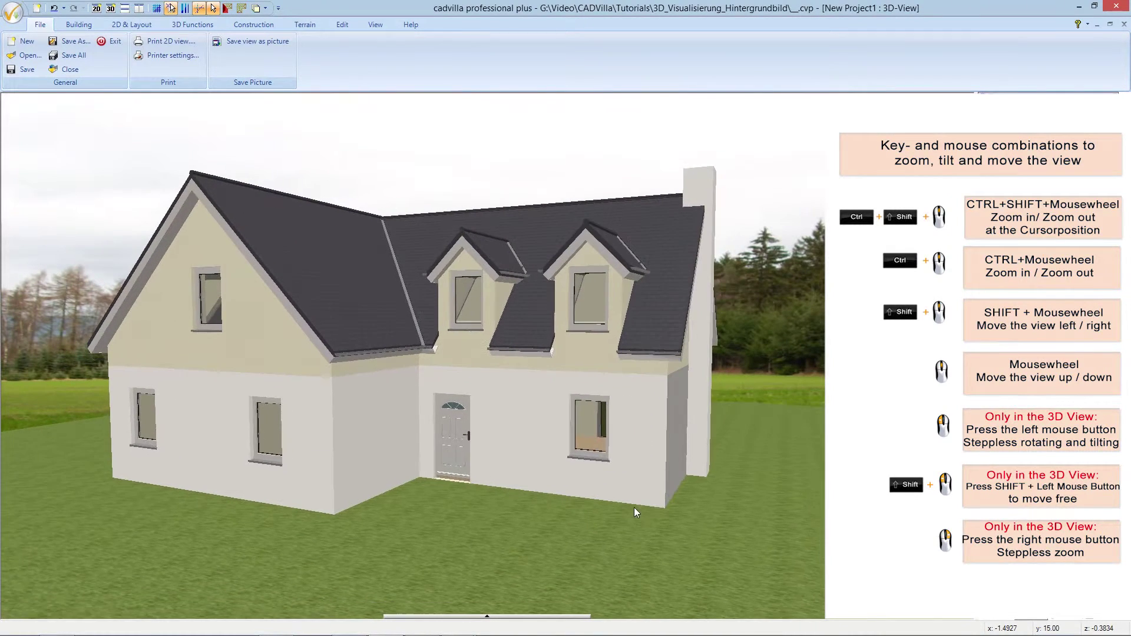
ctrl+shift+scroll(295, 449, up, 3)
ctrl+shift+scroll(295, 447, up, 2)
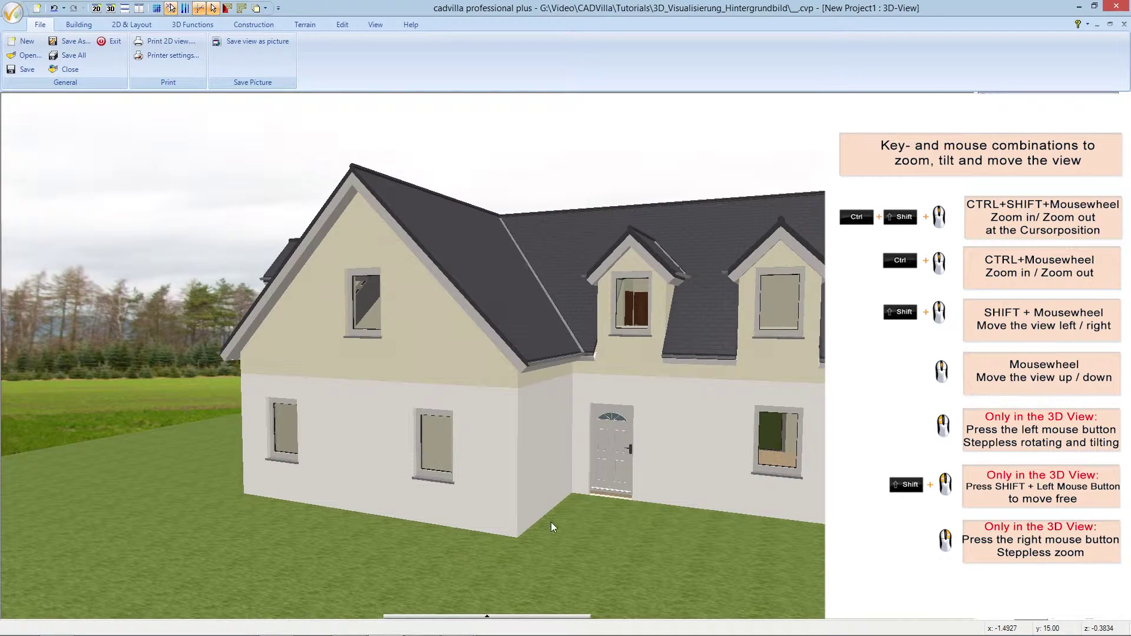
ctrl+shift+scroll(553, 521, down, 3)
ctrl+shift+scroll(553, 523, up, 3)
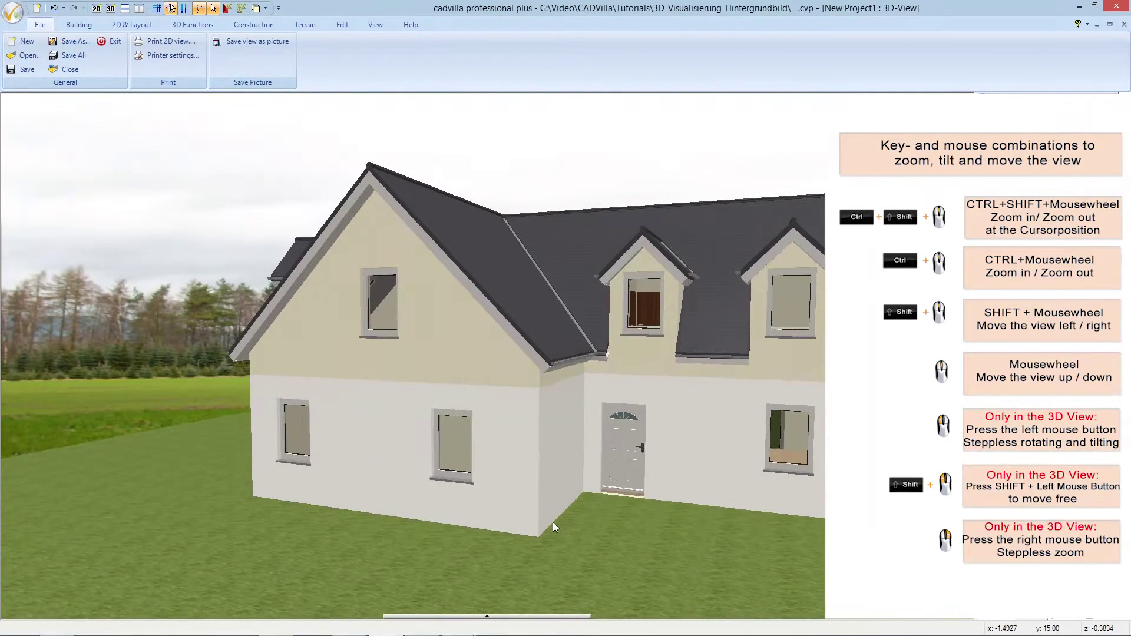
ctrl+shift+scroll(552, 522, up, 3)
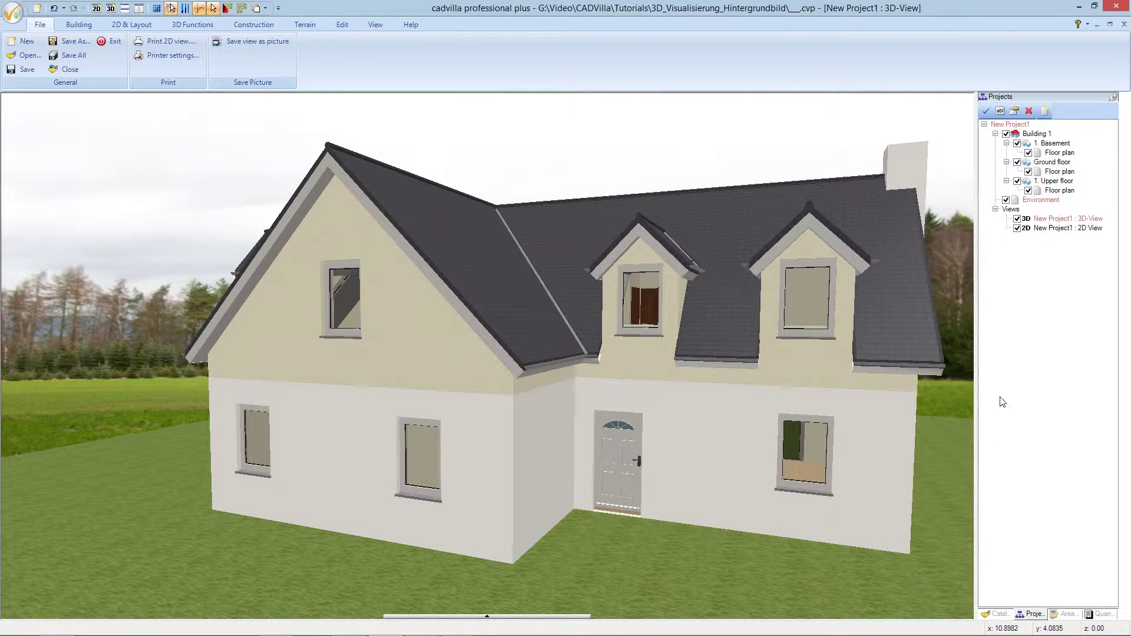
Try hiding the Environment layer and the basement floor in the project structure, and restore both with Environment active.
click(1006, 201)
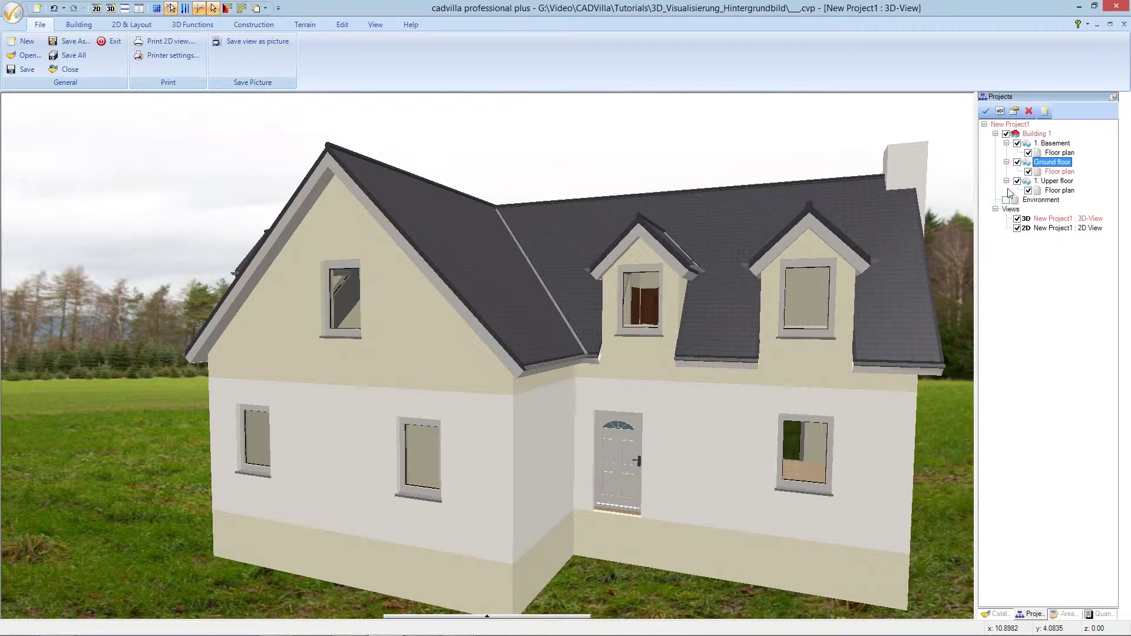
click(1017, 144)
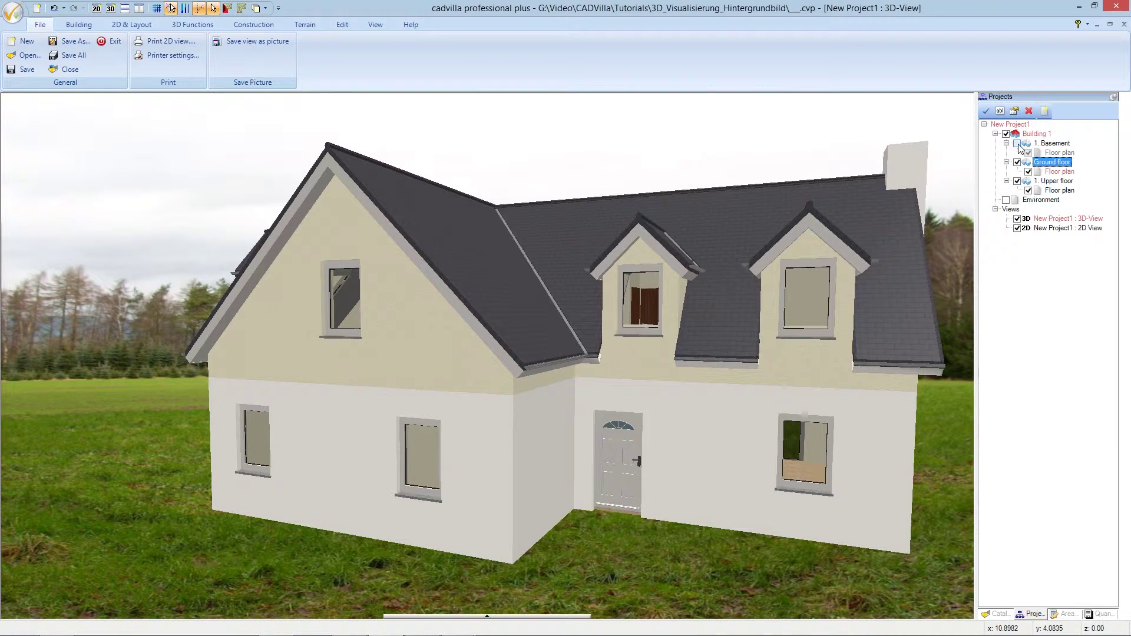
click(1018, 144)
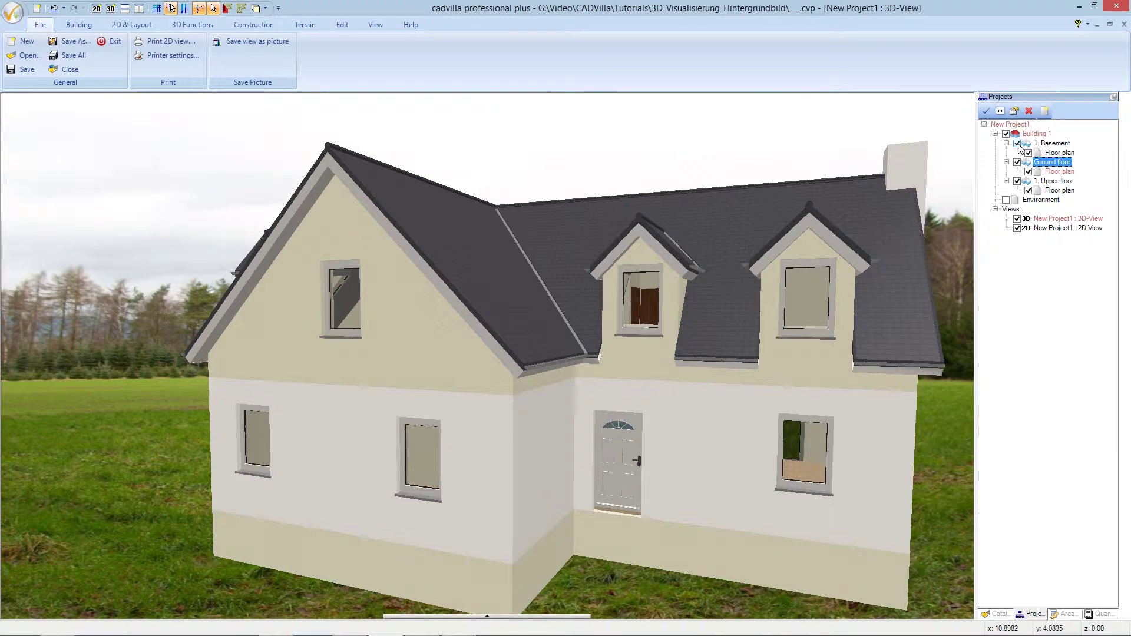
ctrl+click(1042, 200)
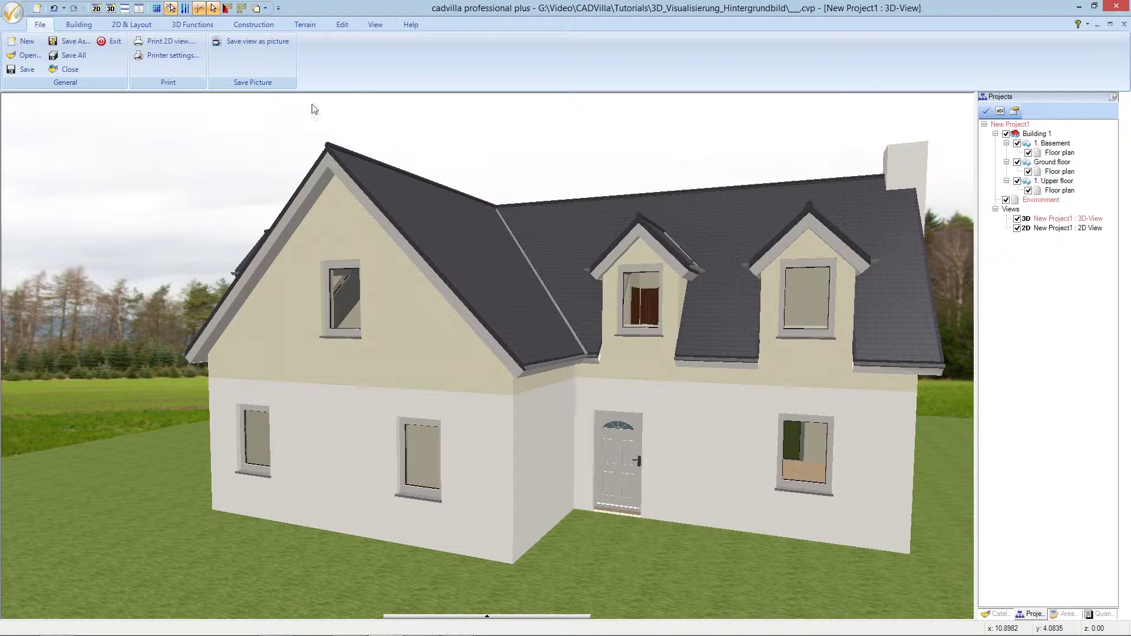
Open the terrain's material for editing and set its color to green, keeping the Grass01.jpg texture.
click(213, 27)
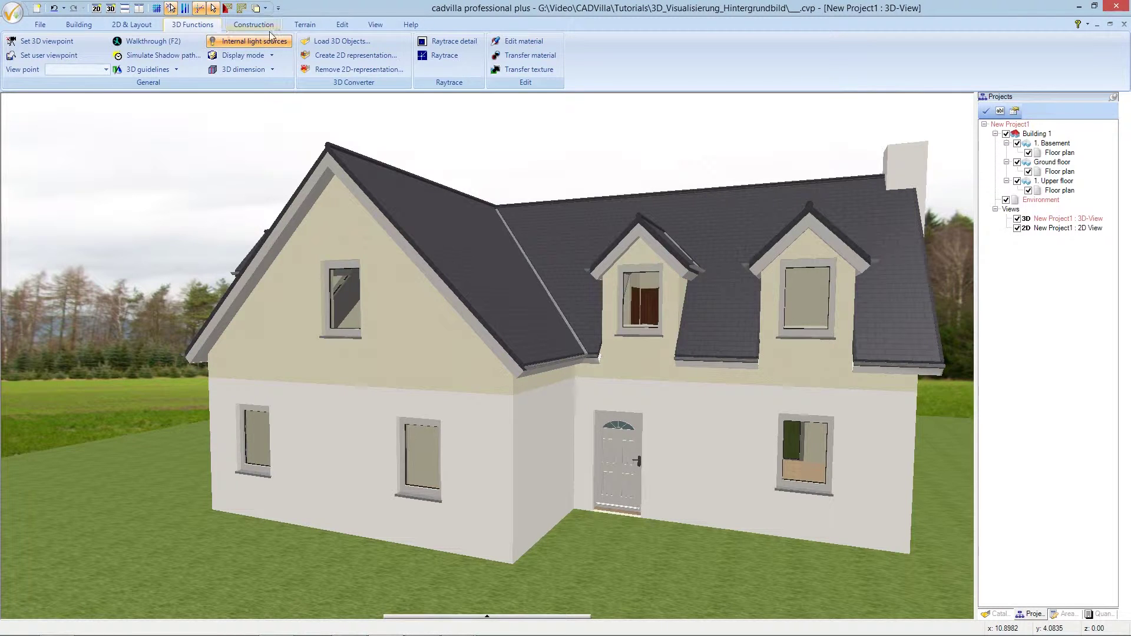
click(545, 44)
click(526, 57)
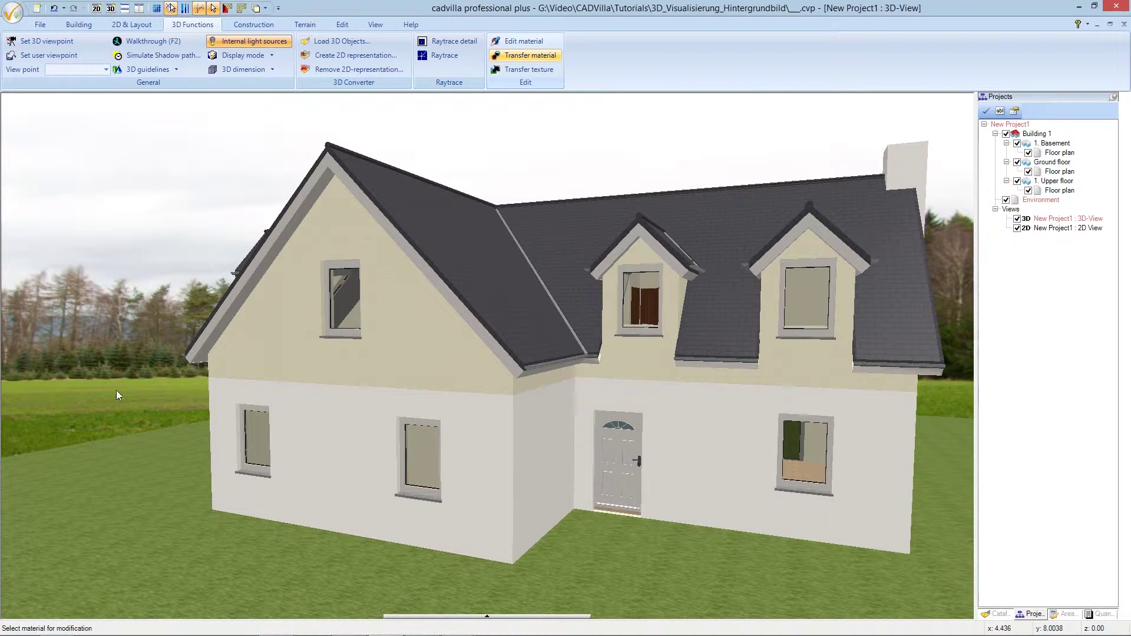
click(107, 494)
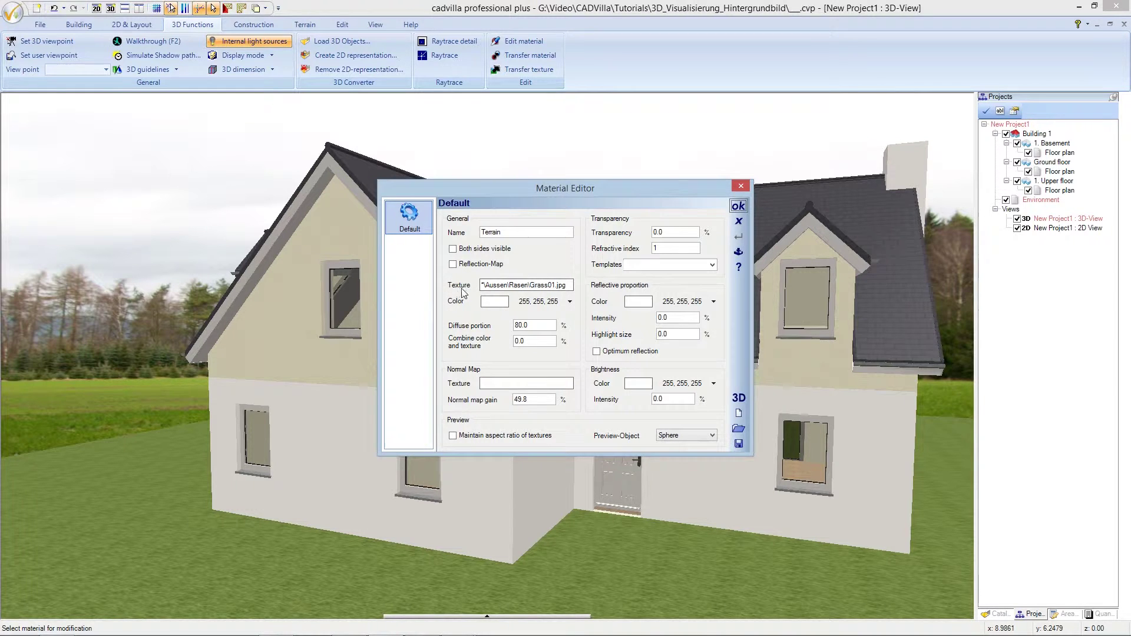
double_click(497, 286)
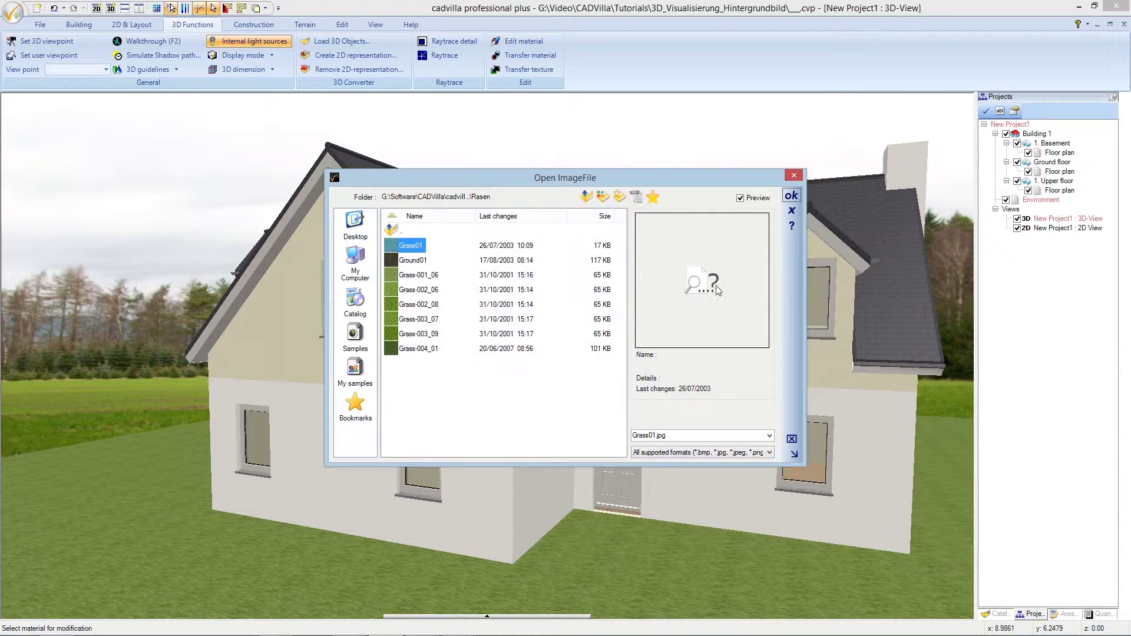
click(791, 210)
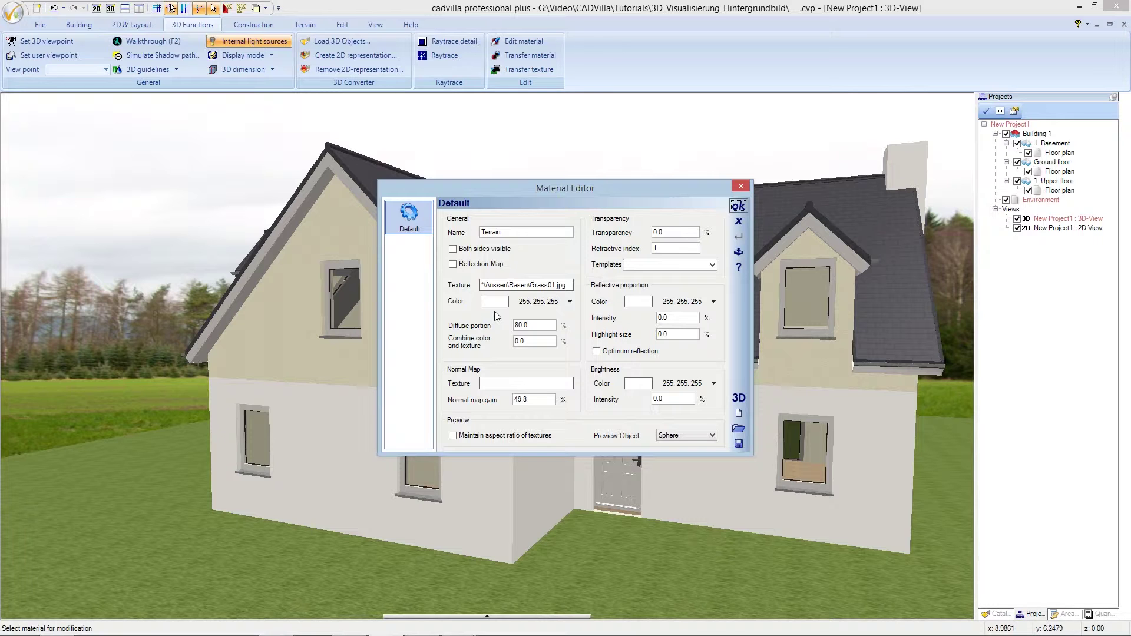
click(533, 304)
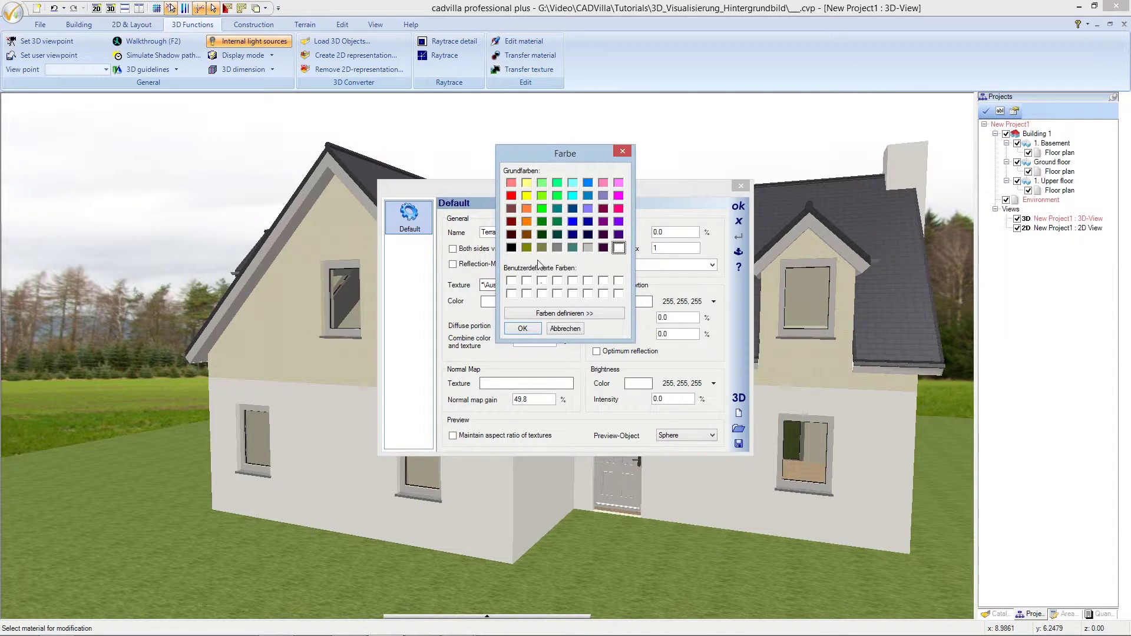
click(543, 223)
click(521, 329)
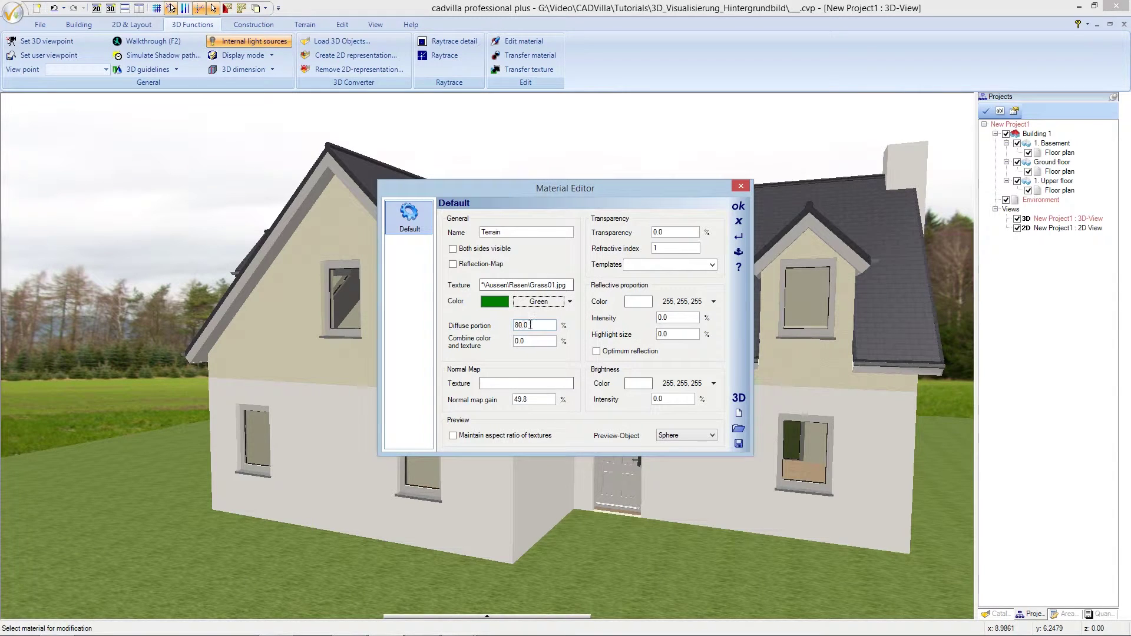
Set the terrain material's diffuse portion to 75 % and its combination of color and texture to 3 %, and apply.
drag(545, 325, 514, 325)
text(75)
key(Tab)
text(3)
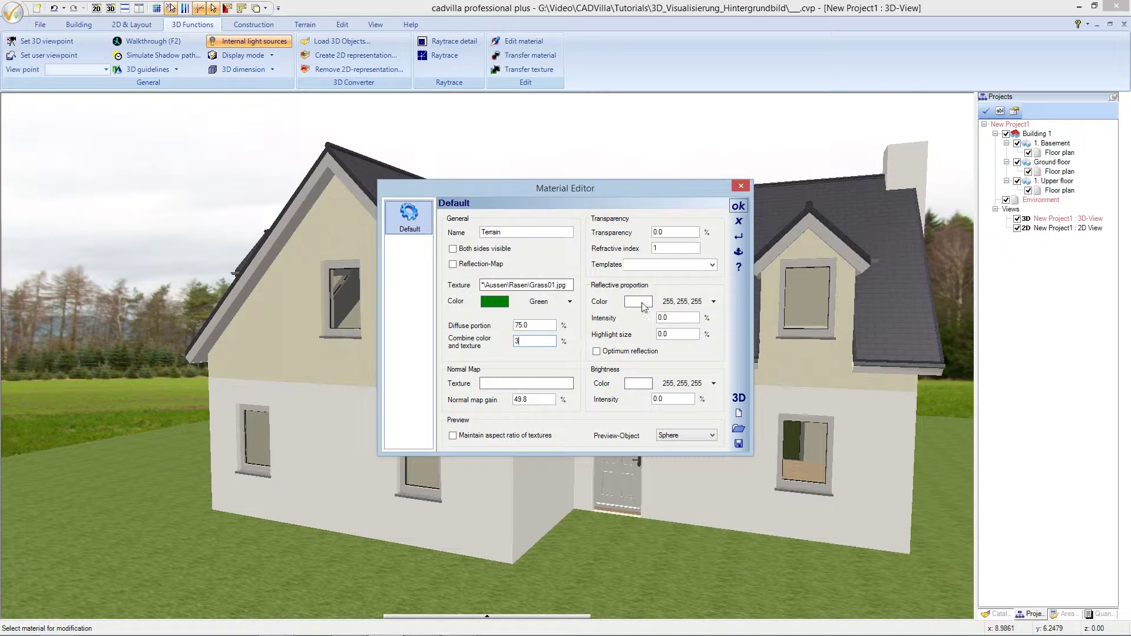
click(738, 207)
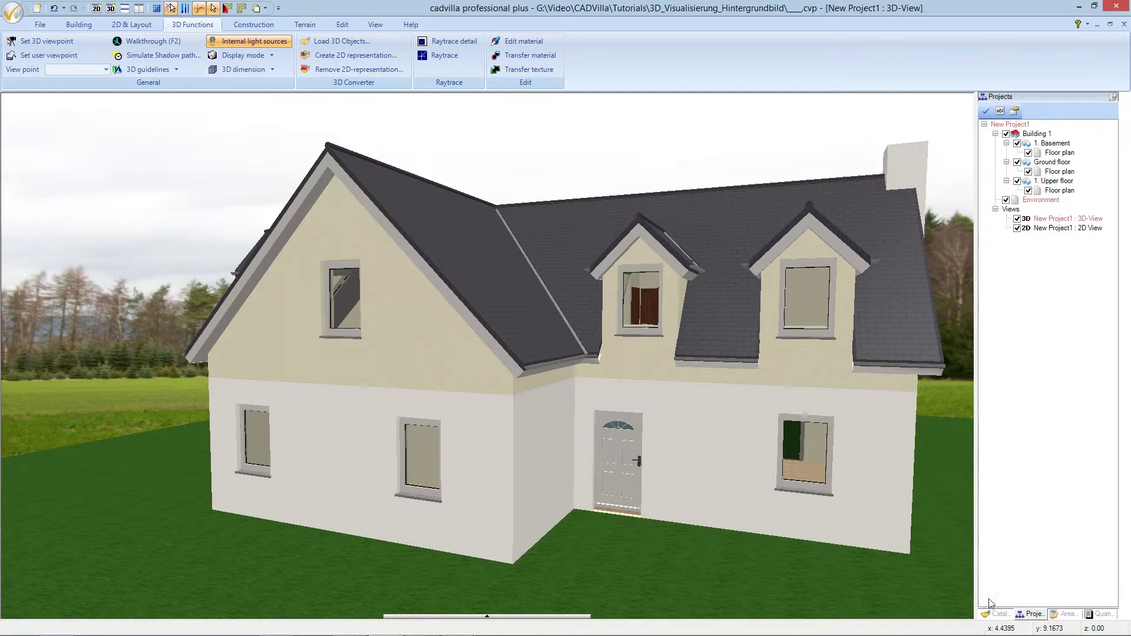
Find Shrub 03 among the catalog's 2D plants under Hedges, bushes and potted plants, and select it.
click(1005, 615)
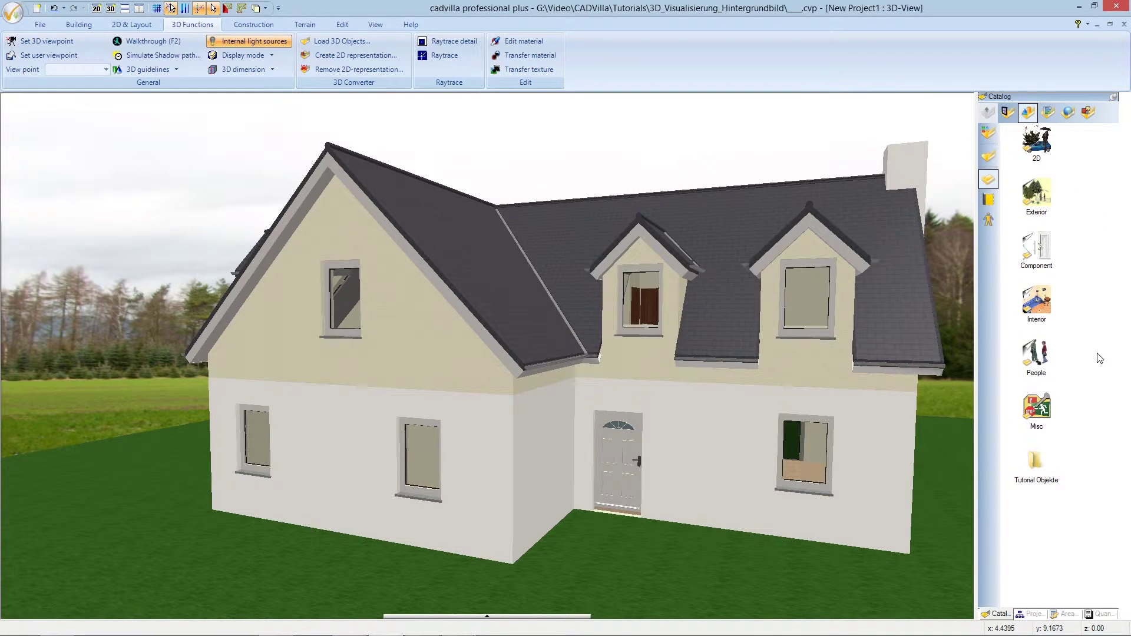
click(1038, 156)
double_click(1038, 156)
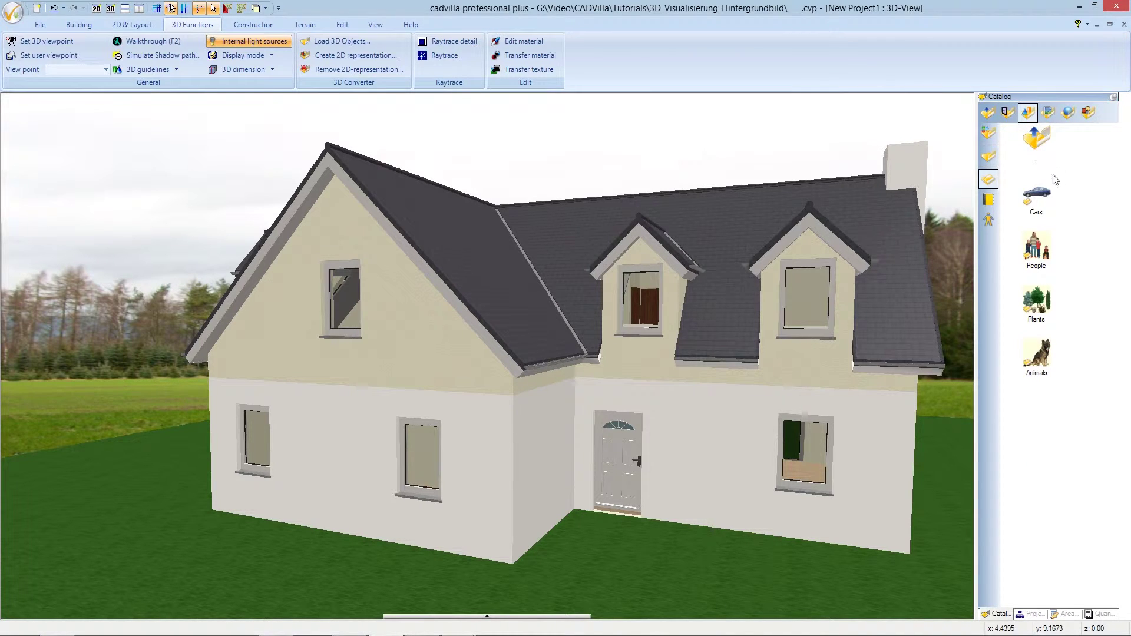
double_click(1038, 301)
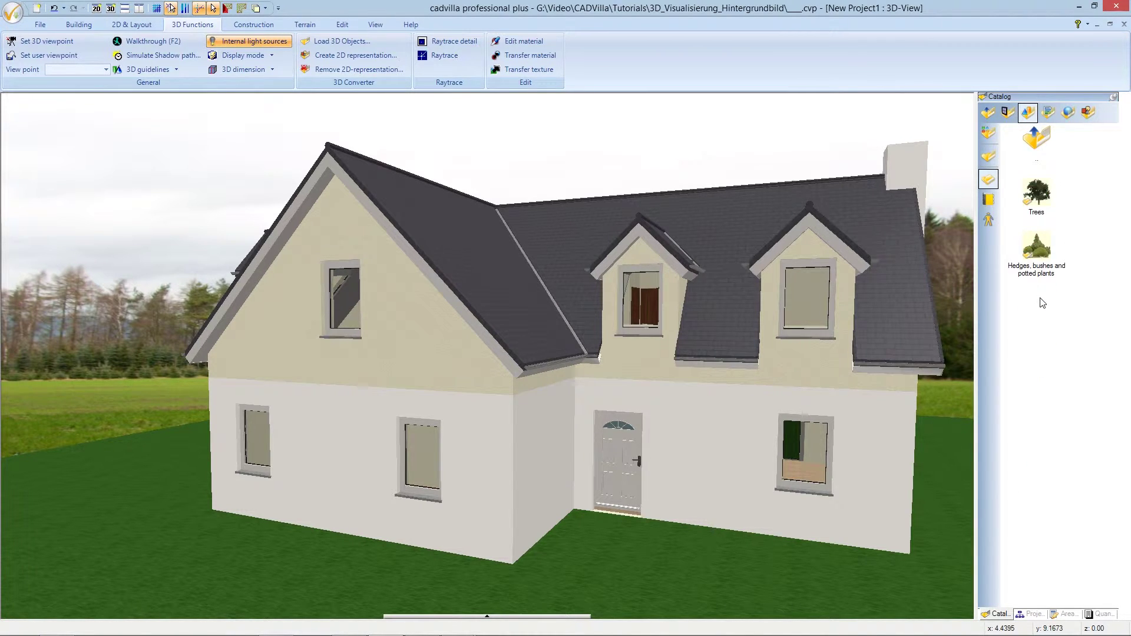
click(1046, 256)
double_click(1046, 255)
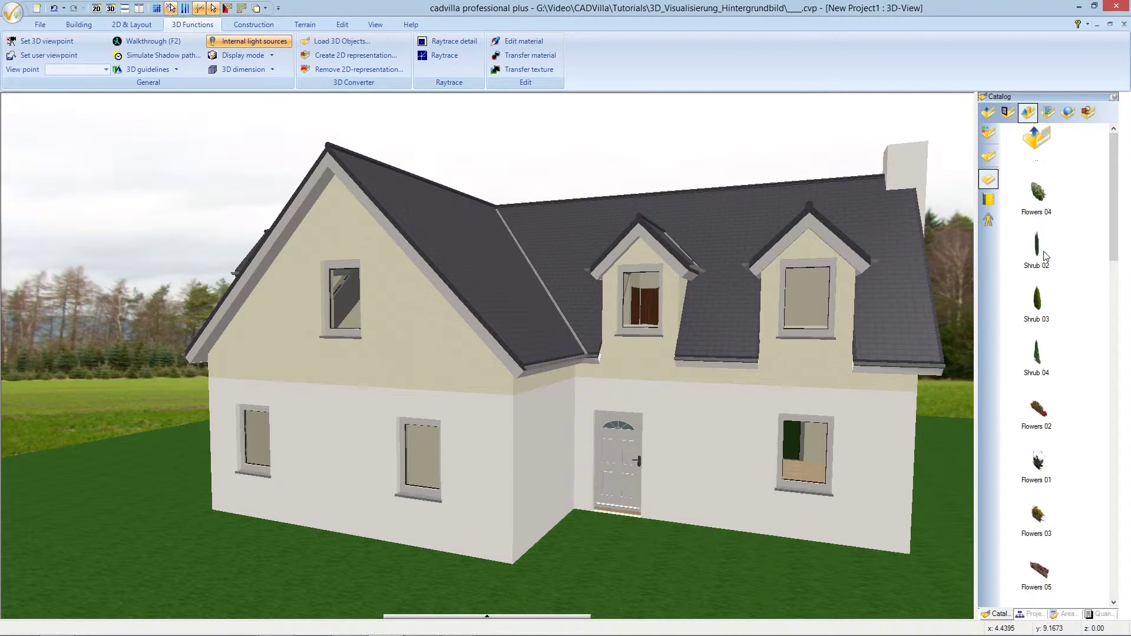
click(1039, 301)
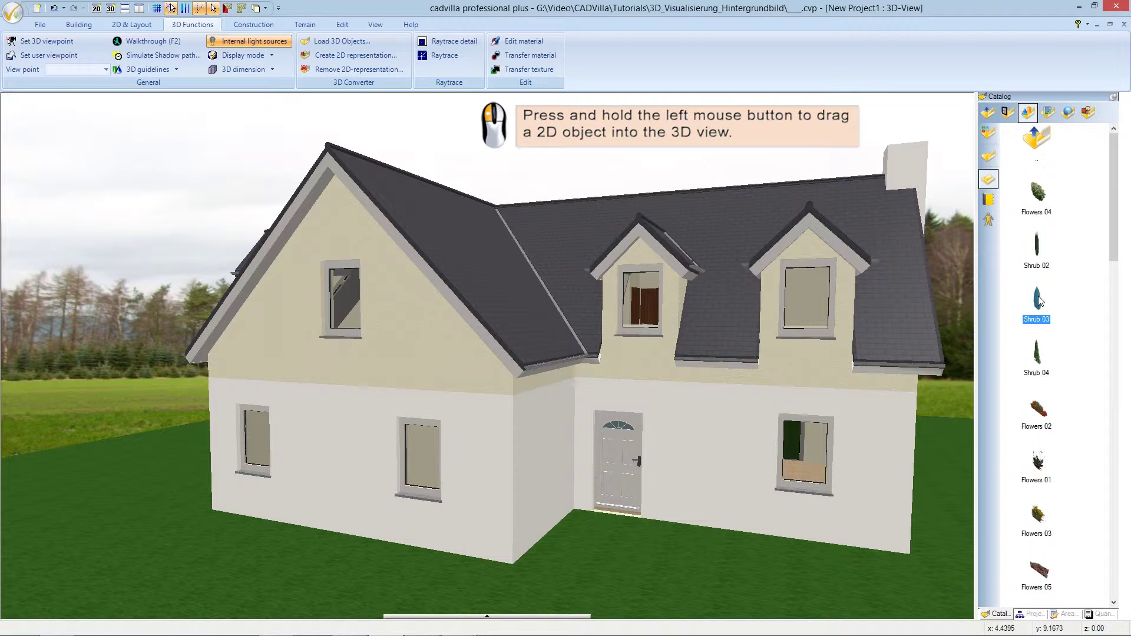
Place a Shrub 03 at an angle of 0° on the lawn in front of the house's chimney-side corner.
drag(1039, 301, 659, 553)
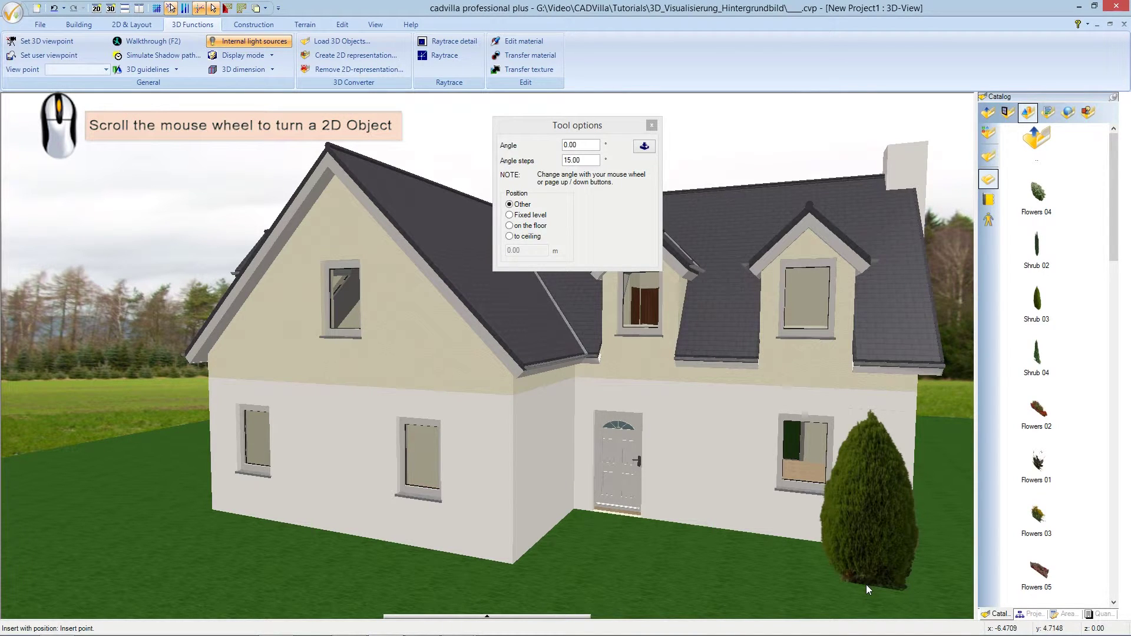
scroll(866, 585, up, 1)
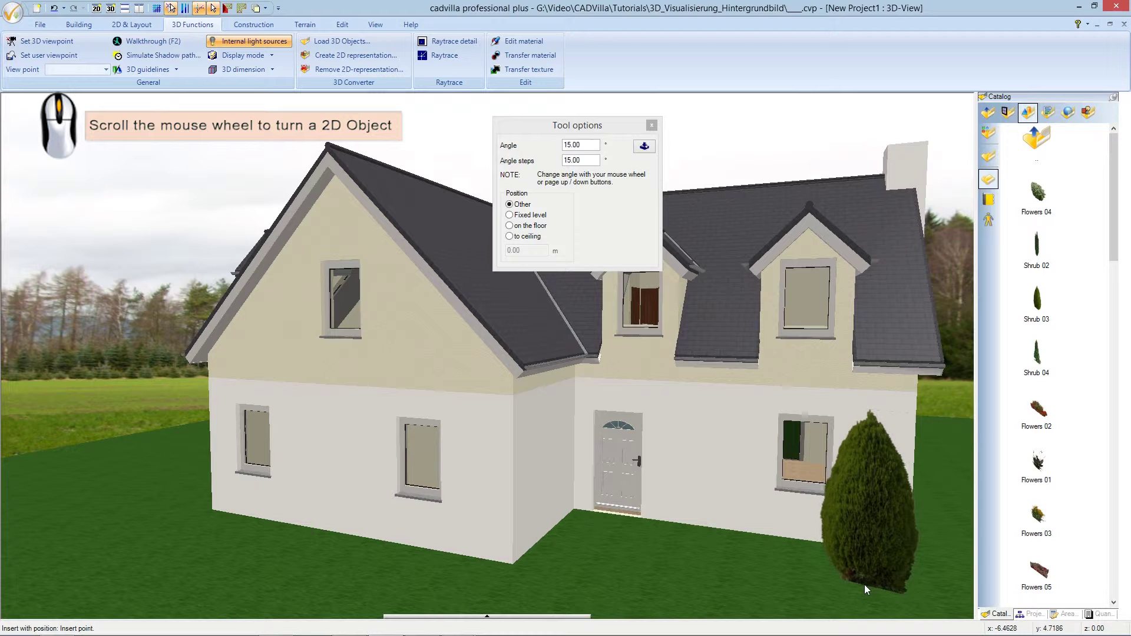
scroll(864, 584, down, 1)
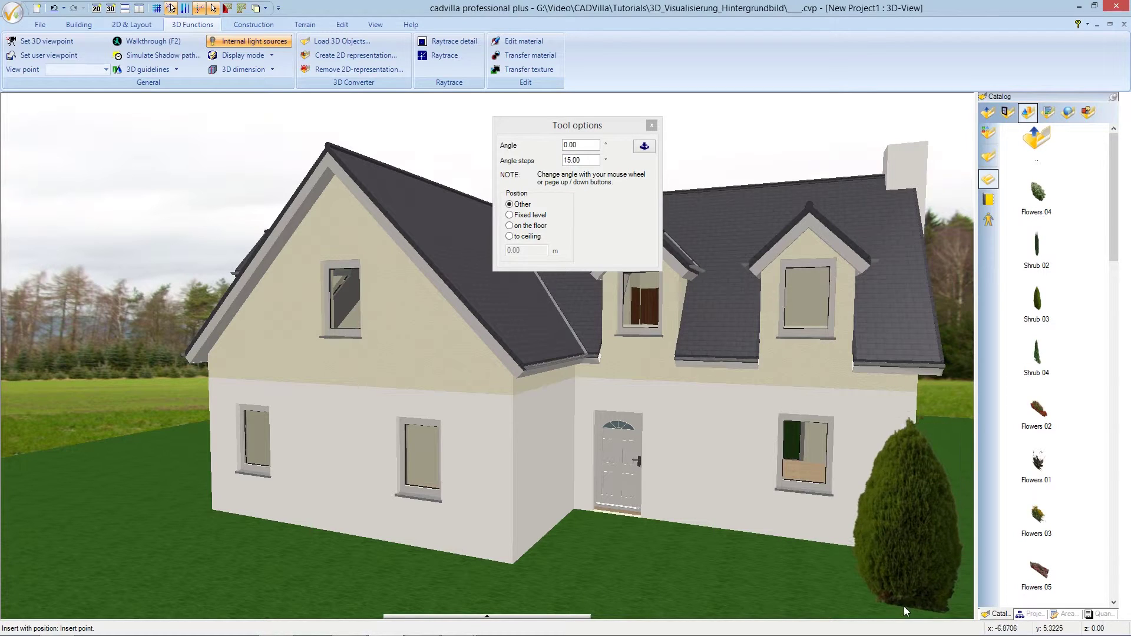
click(904, 607)
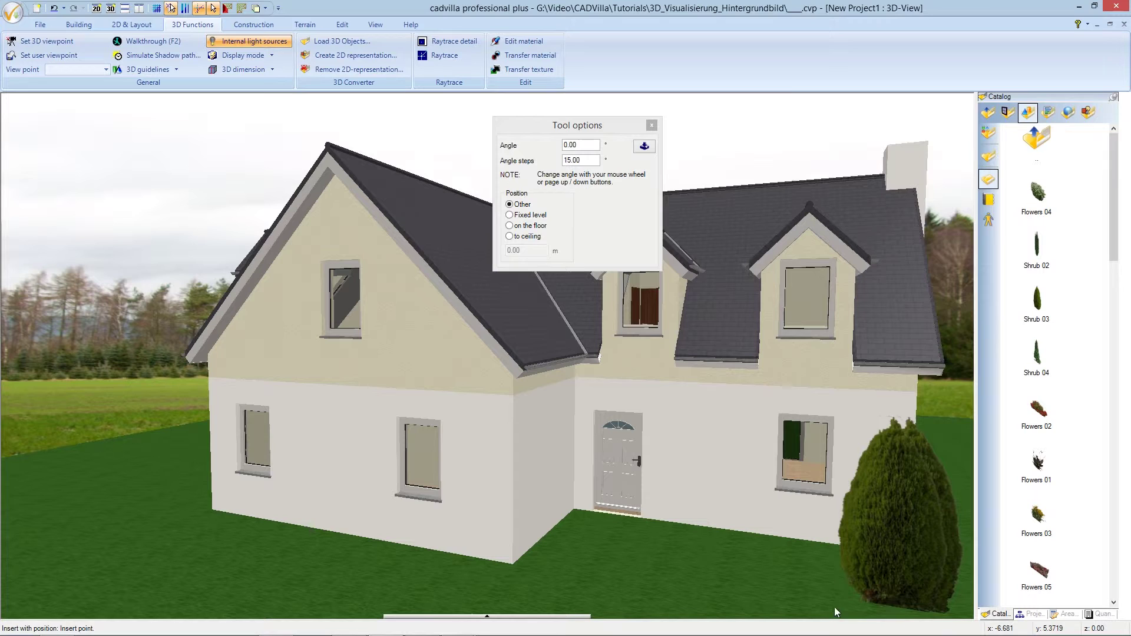
Place a second Shrub 03, rotated to 315°, at the lawn's far edge beside the gable side, and finish inserting.
click(698, 596)
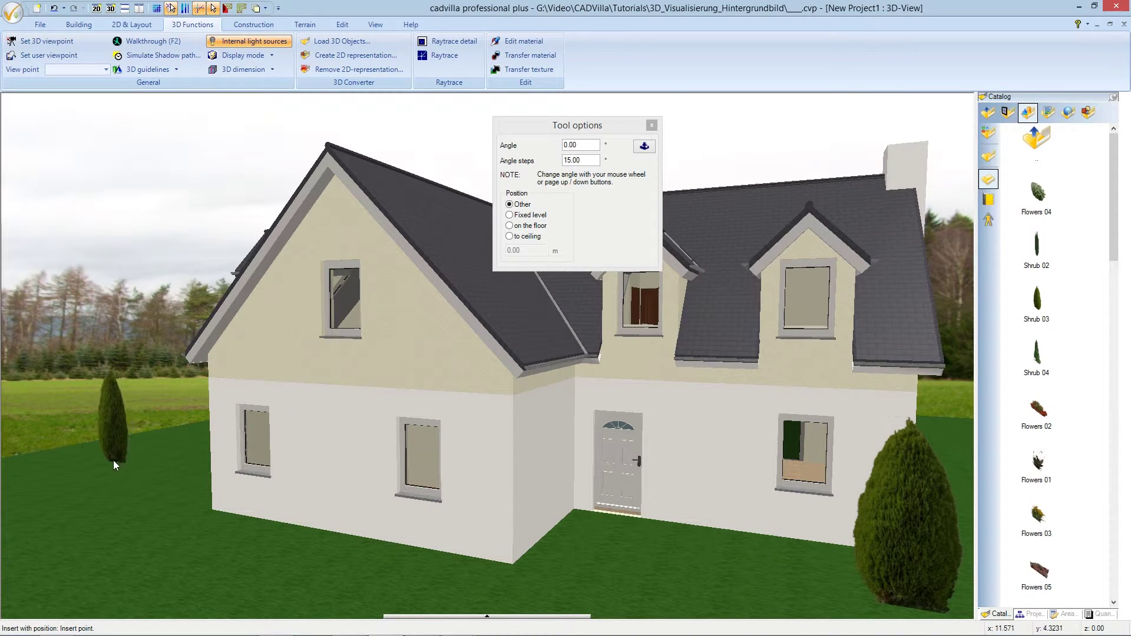
scroll(111, 454, up, 1)
scroll(111, 454, down, 3)
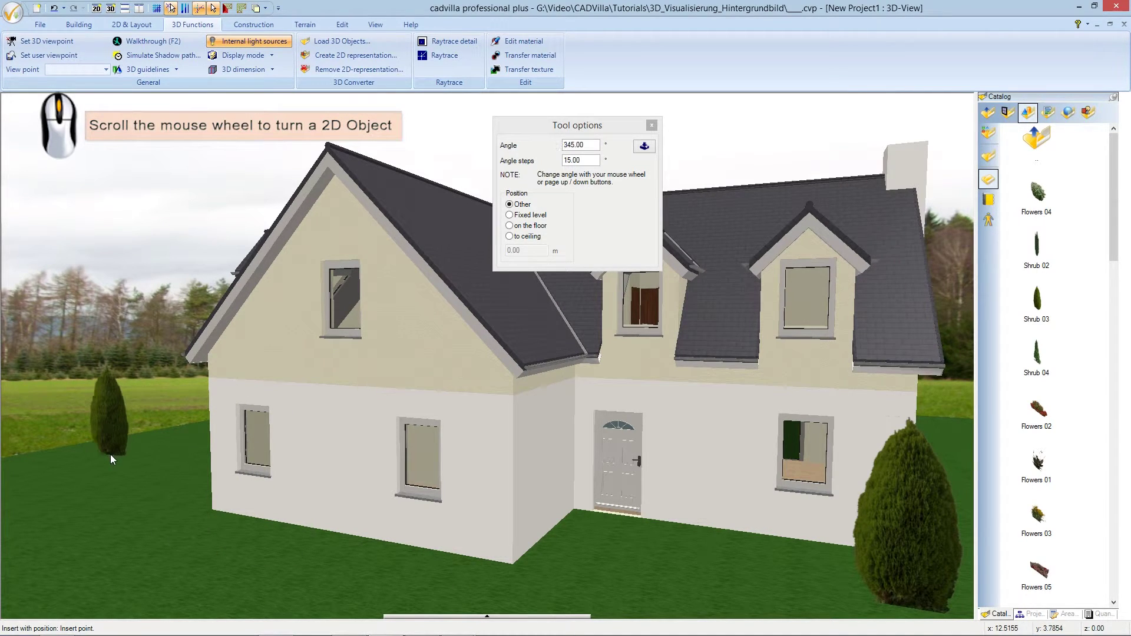
scroll(110, 454, down, 2)
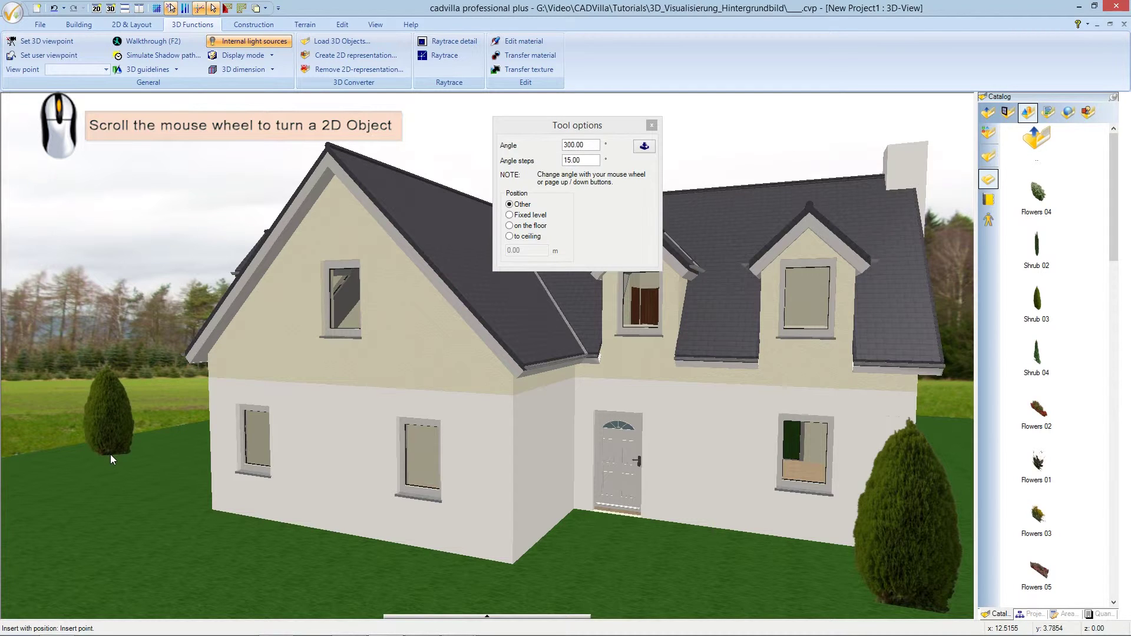
scroll(110, 454, up, 1)
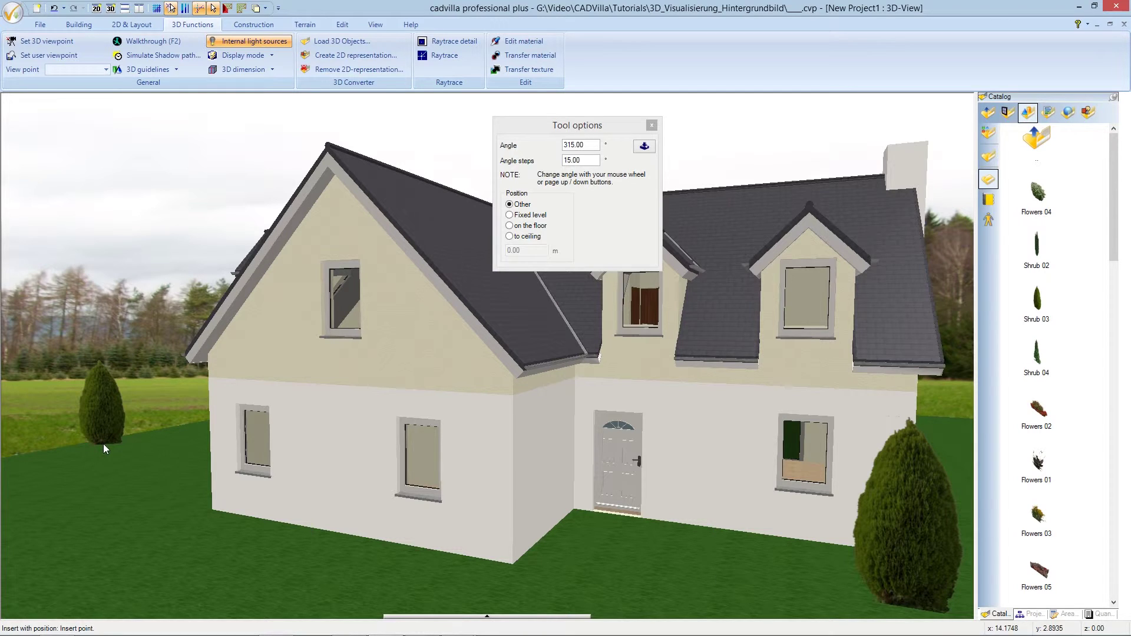
click(108, 444)
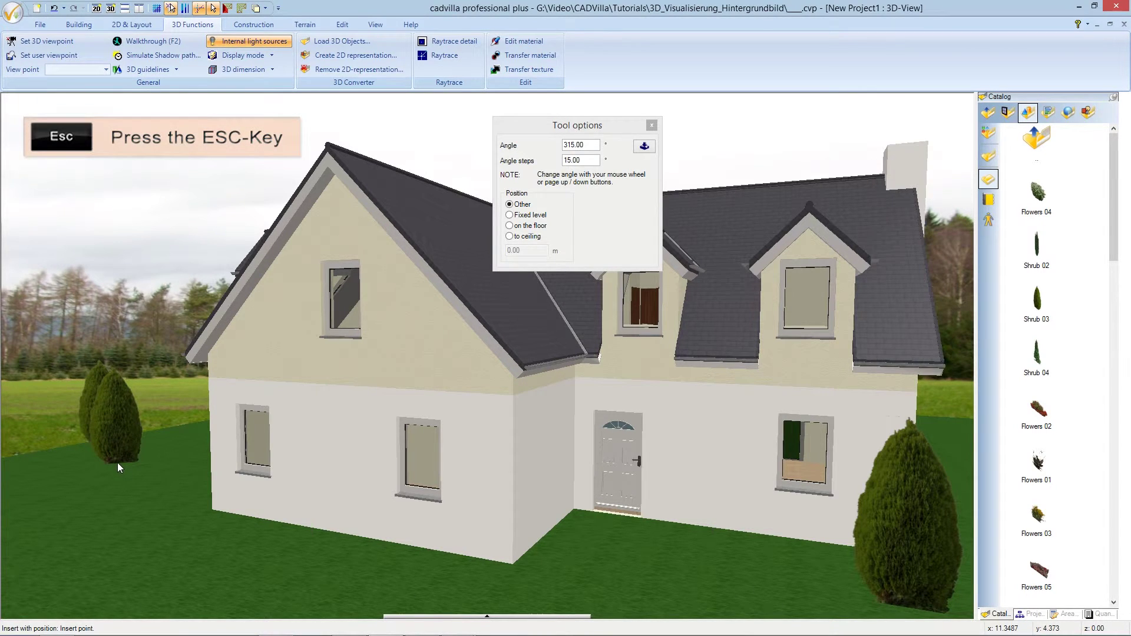
key(Escape)
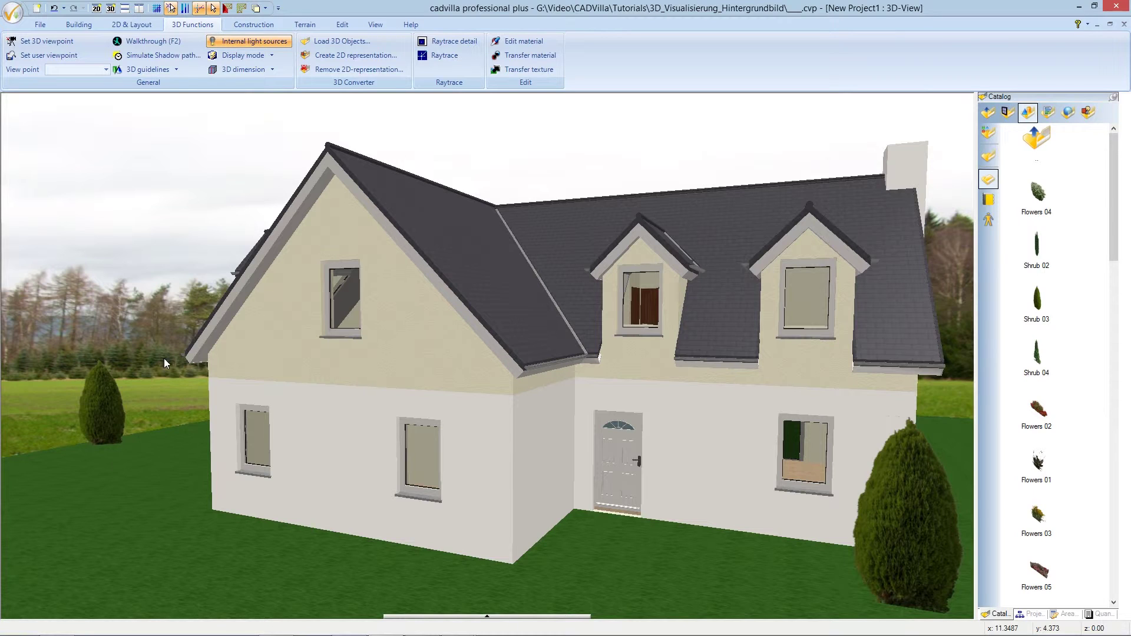
Set the environment light in the 3D view's sun position settings to White with 70 % intensity.
click(268, 43)
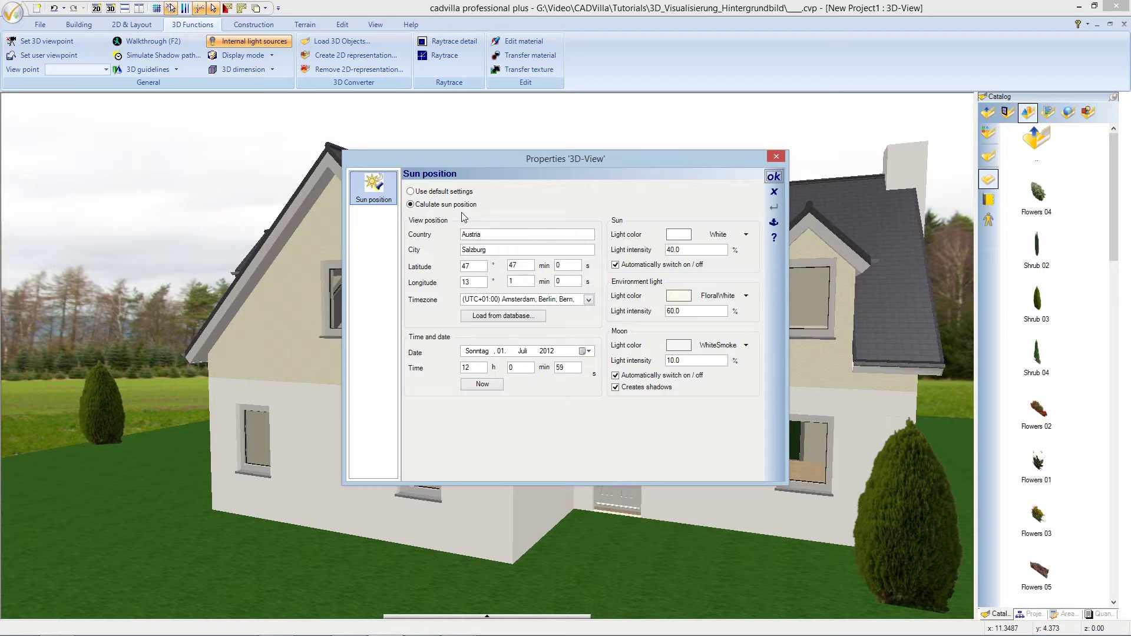
click(705, 298)
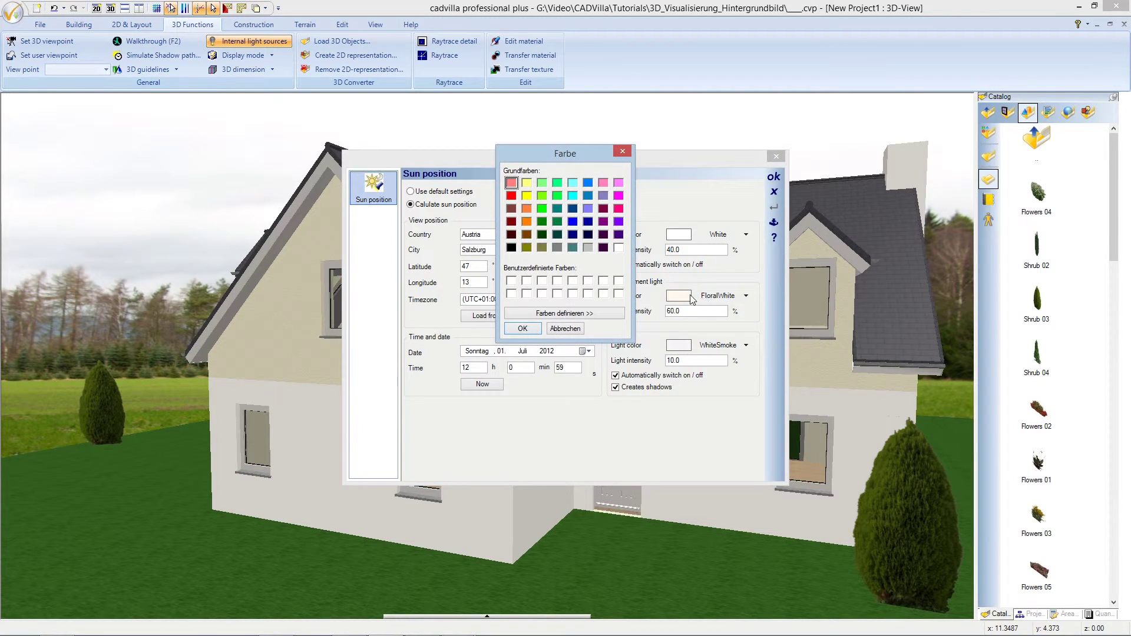
click(620, 249)
click(538, 329)
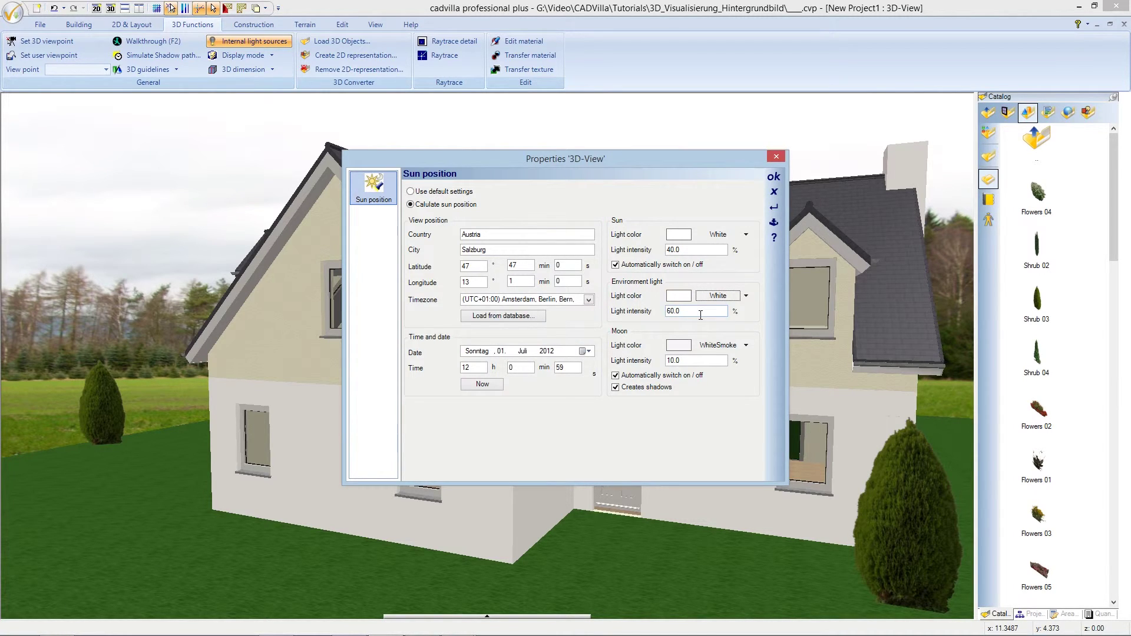
drag(701, 316, 660, 310)
text(70)
Set the sun's light intensity to 50 % and apply the sun position settings.
drag(683, 250, 663, 250)
text(50)
click(773, 176)
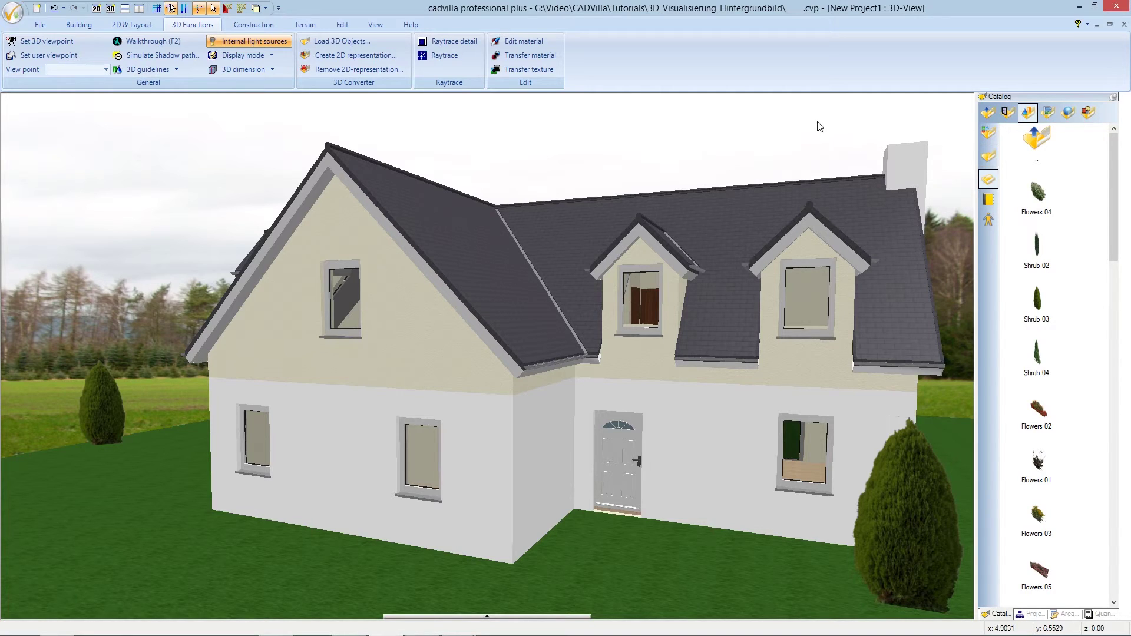
Set the raytracer's antialiasing to Strong antialiasing and start raytracing the 3D view.
click(434, 56)
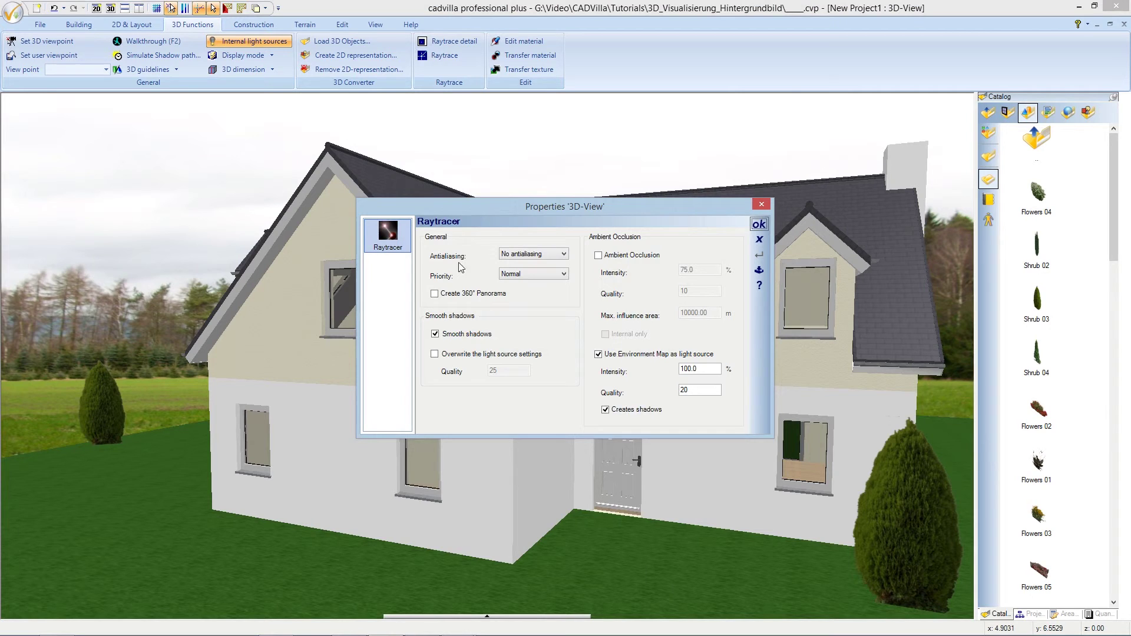
click(566, 256)
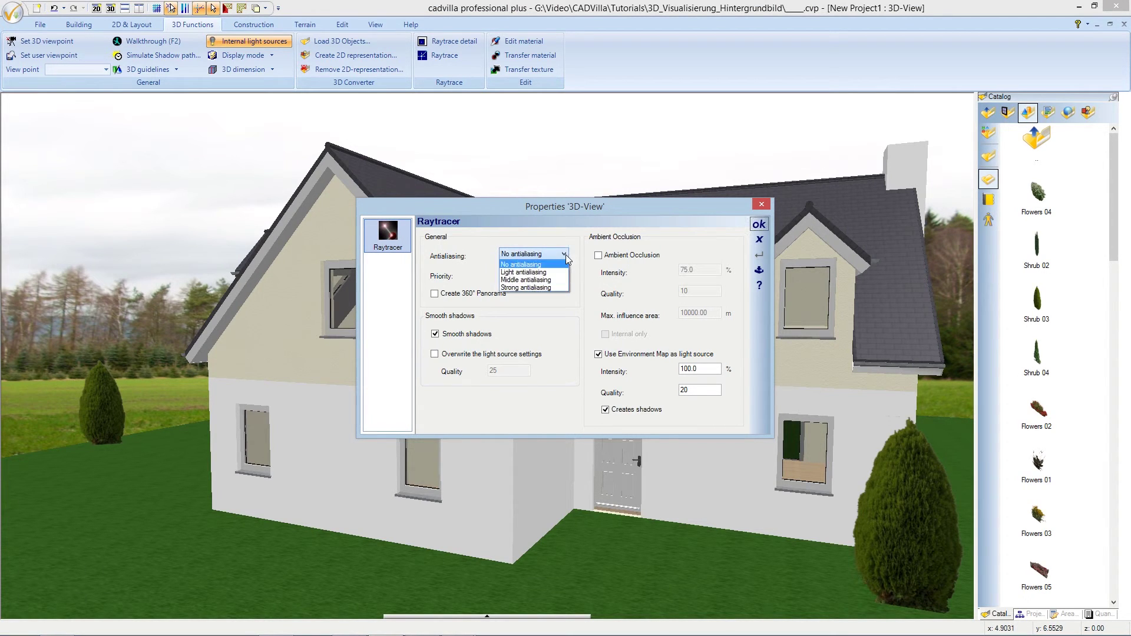
click(558, 287)
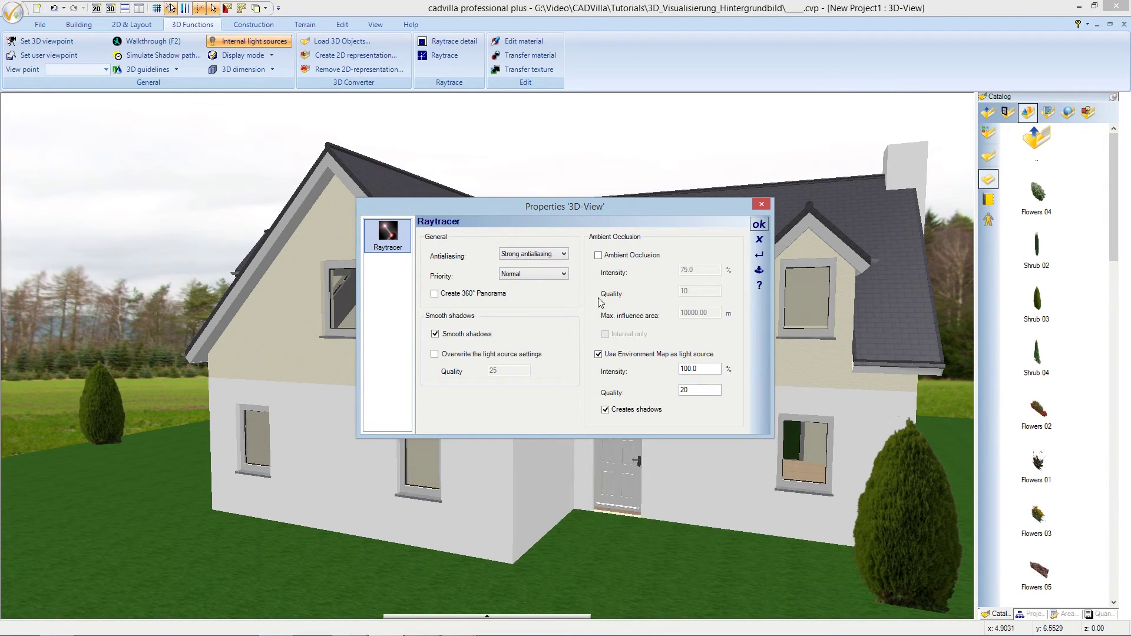
click(759, 224)
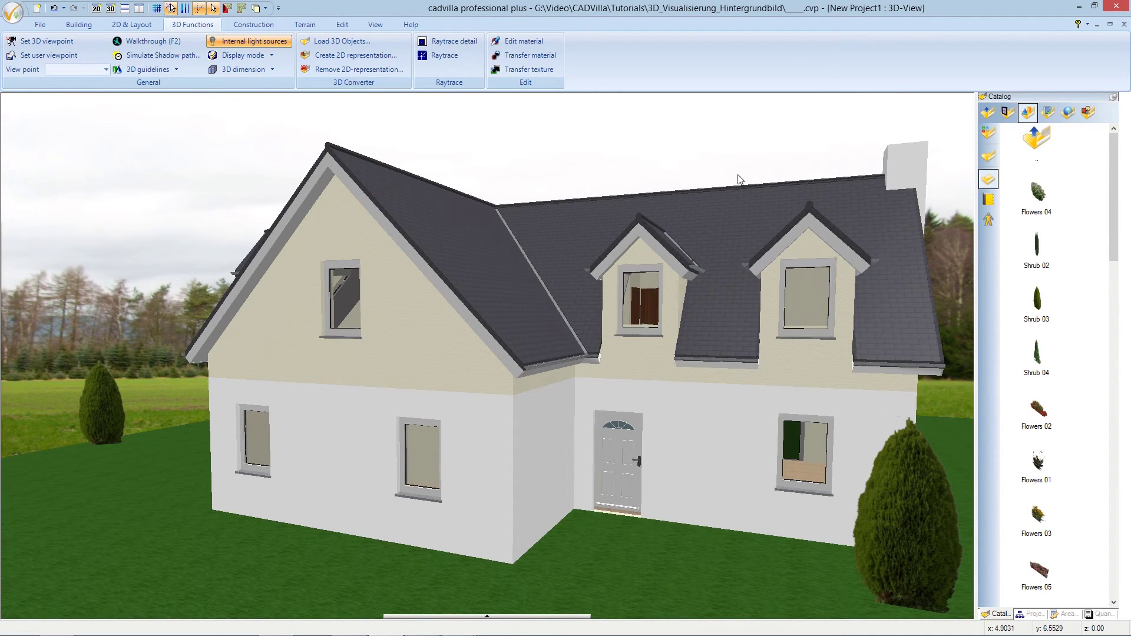
click(455, 59)
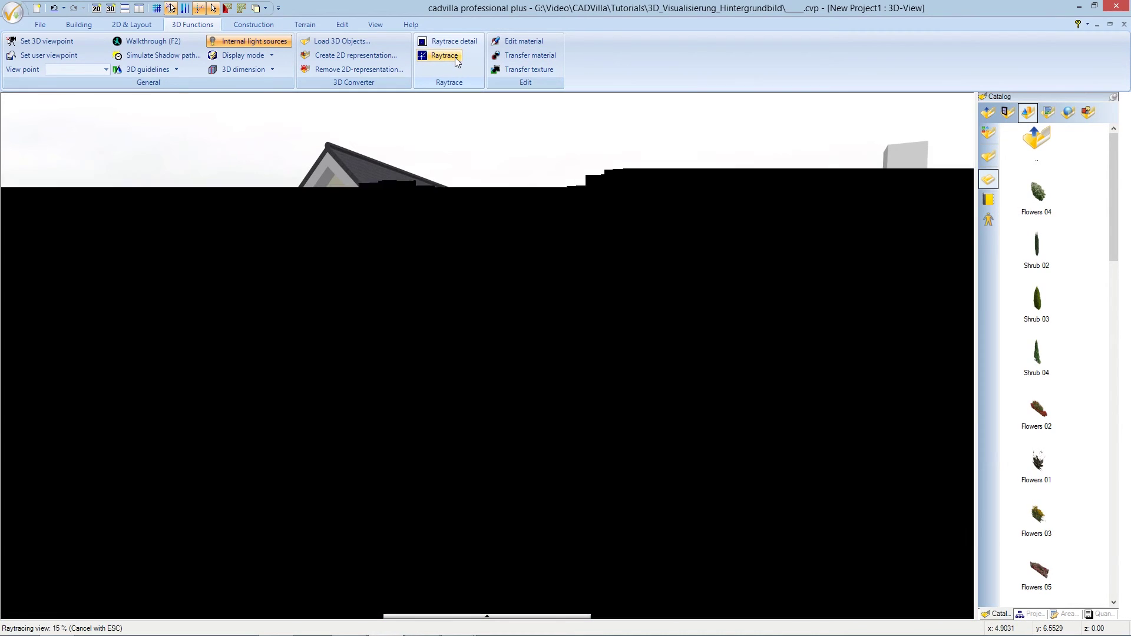